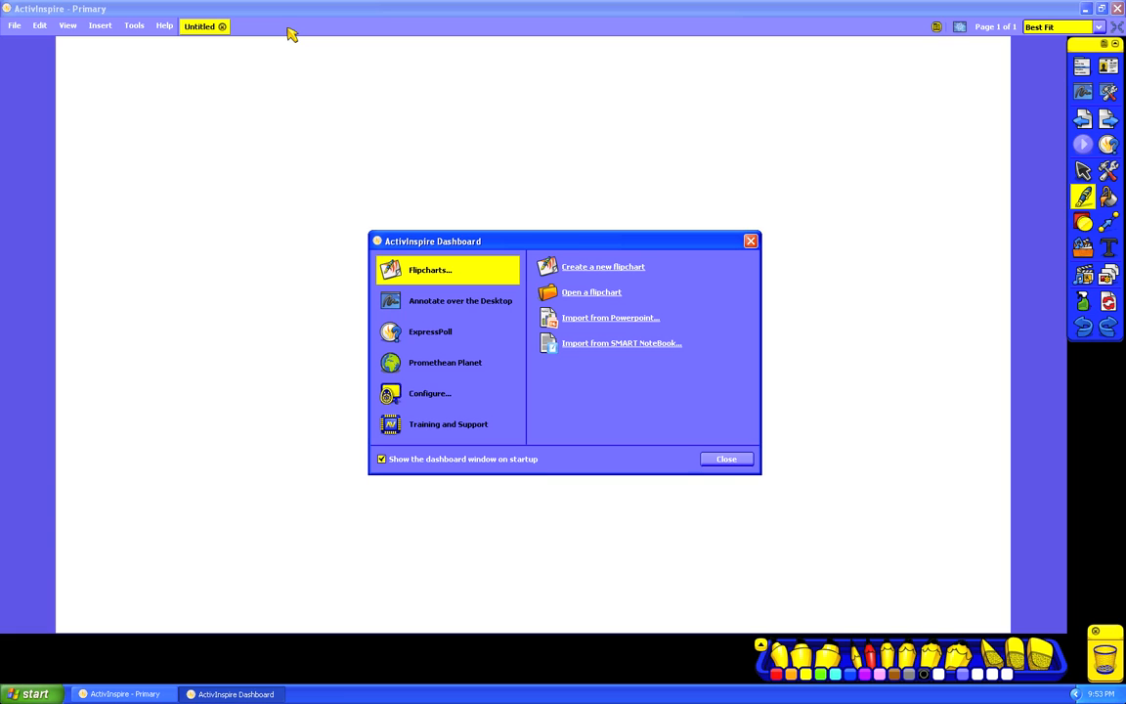
- Close the startup dashboard and view the program's version and license information
click(724, 459)
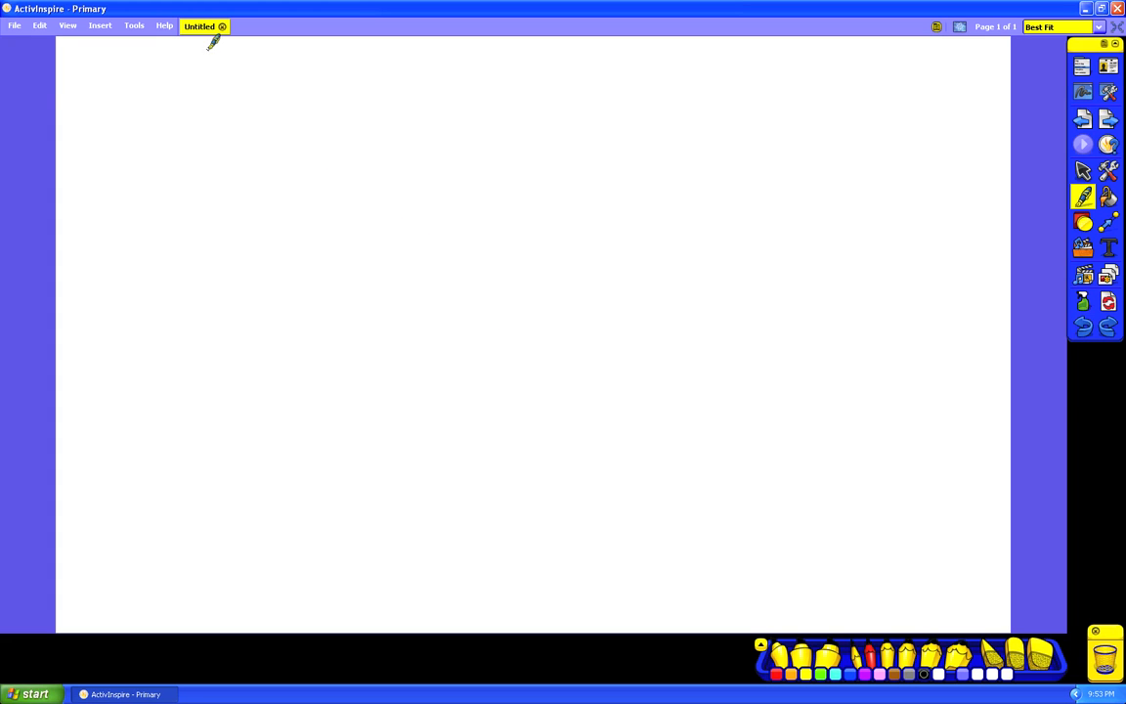
click(164, 28)
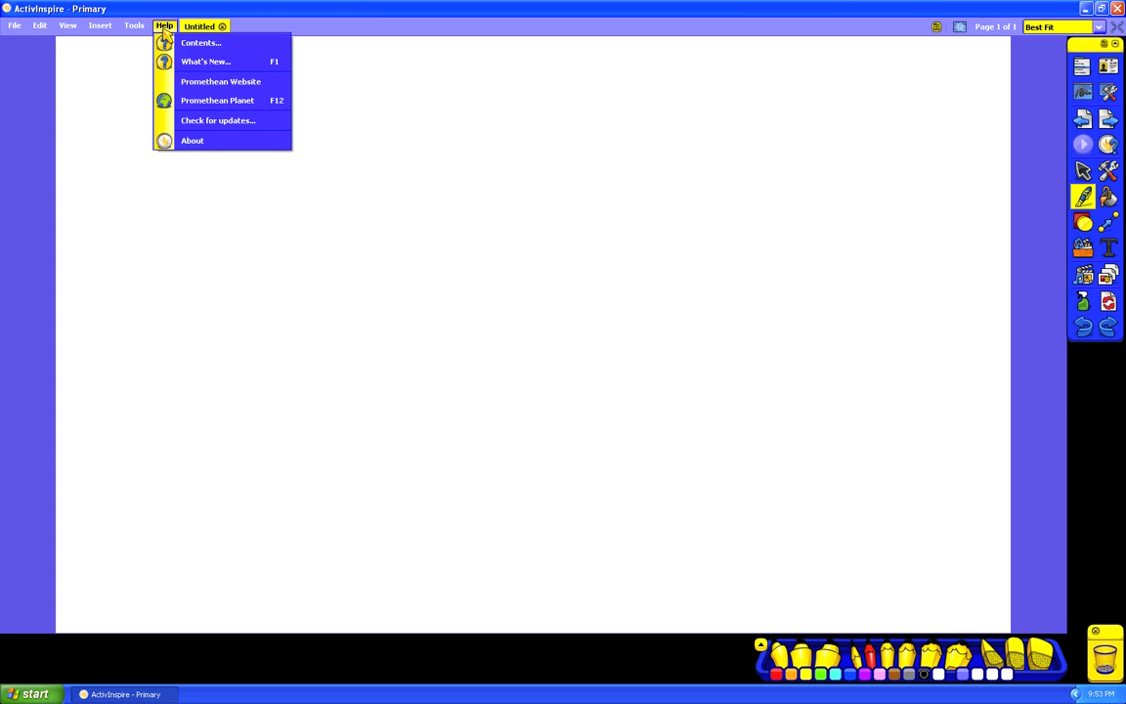
click(193, 141)
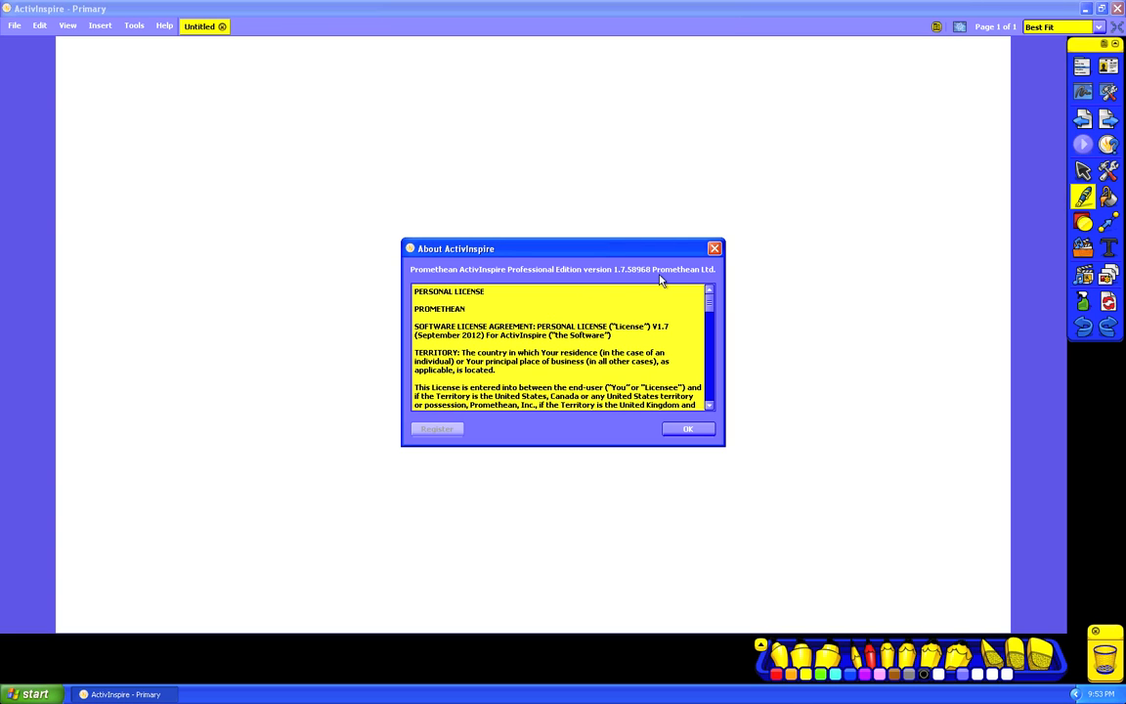
click(685, 428)
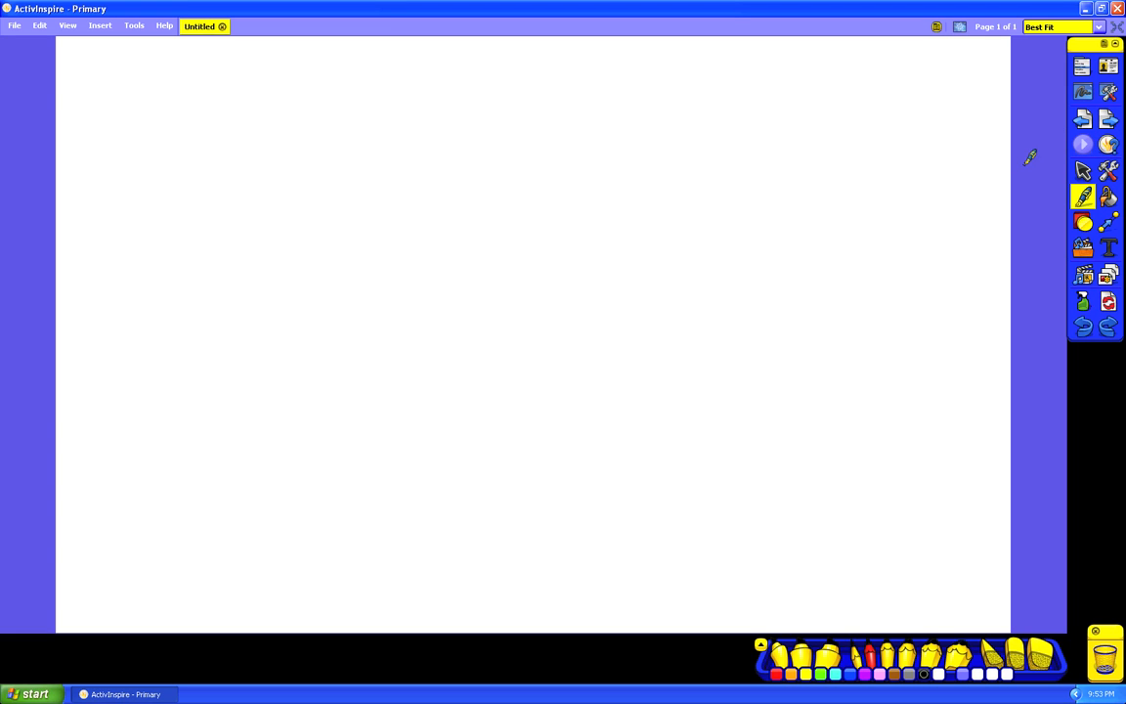
click(1082, 67)
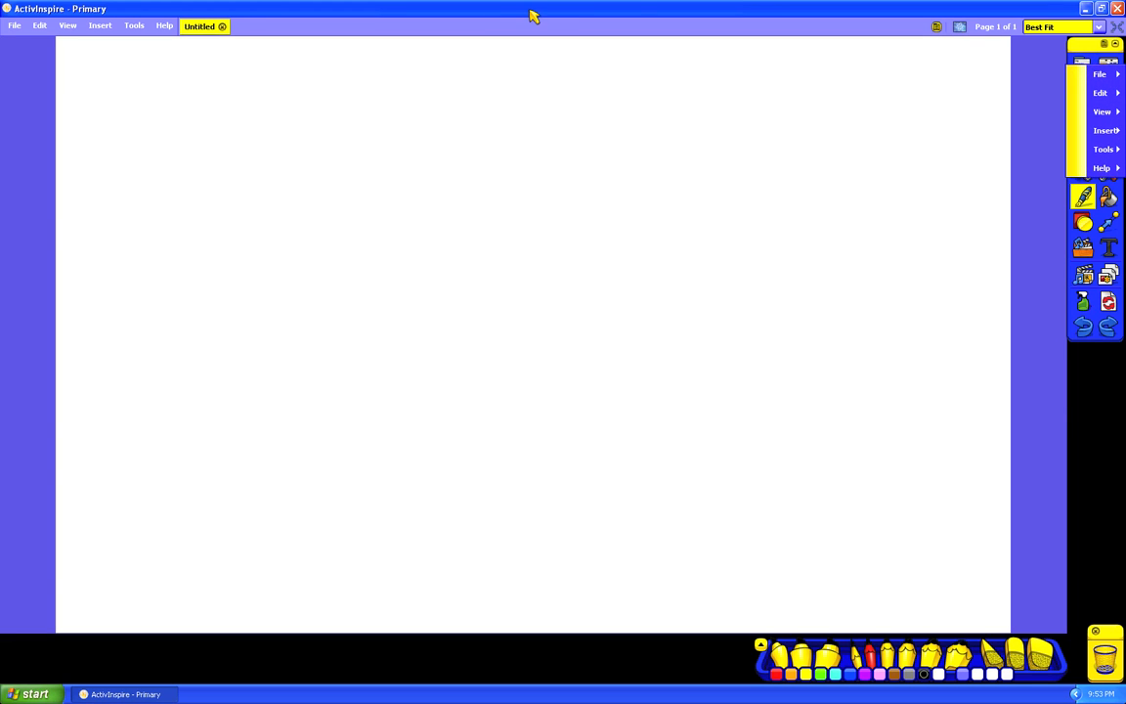
click(251, 4)
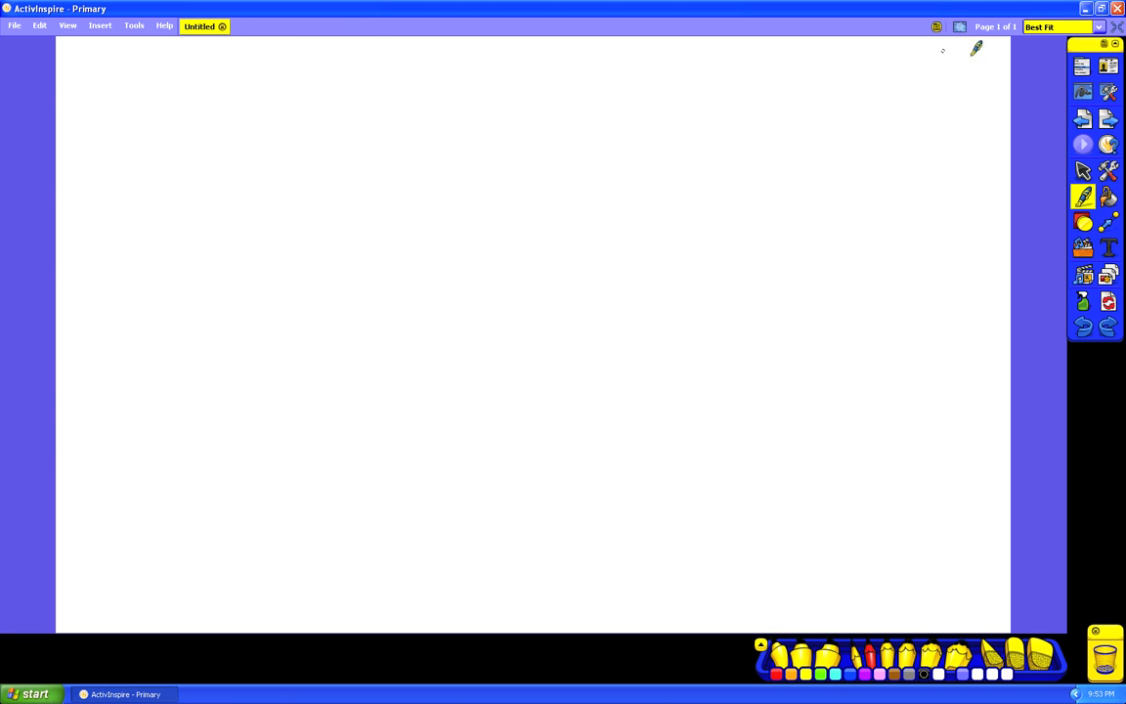
- Try the Mathematics and At The Board profiles, and return to the Authoring profile
click(1107, 66)
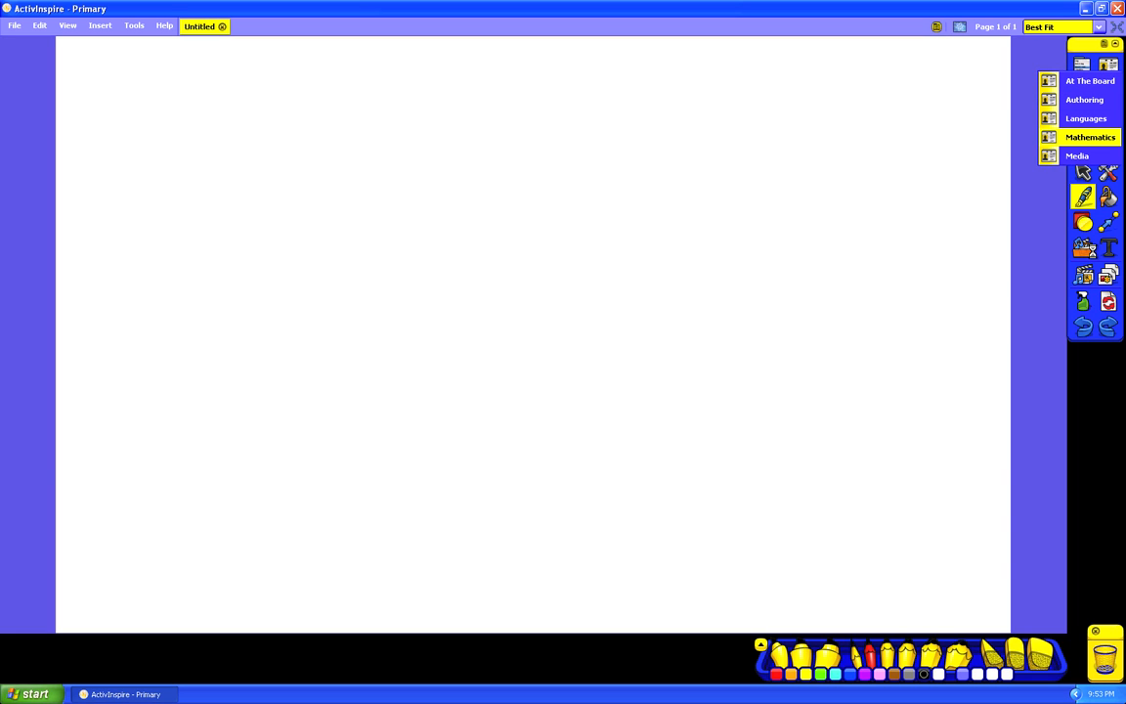
click(1090, 138)
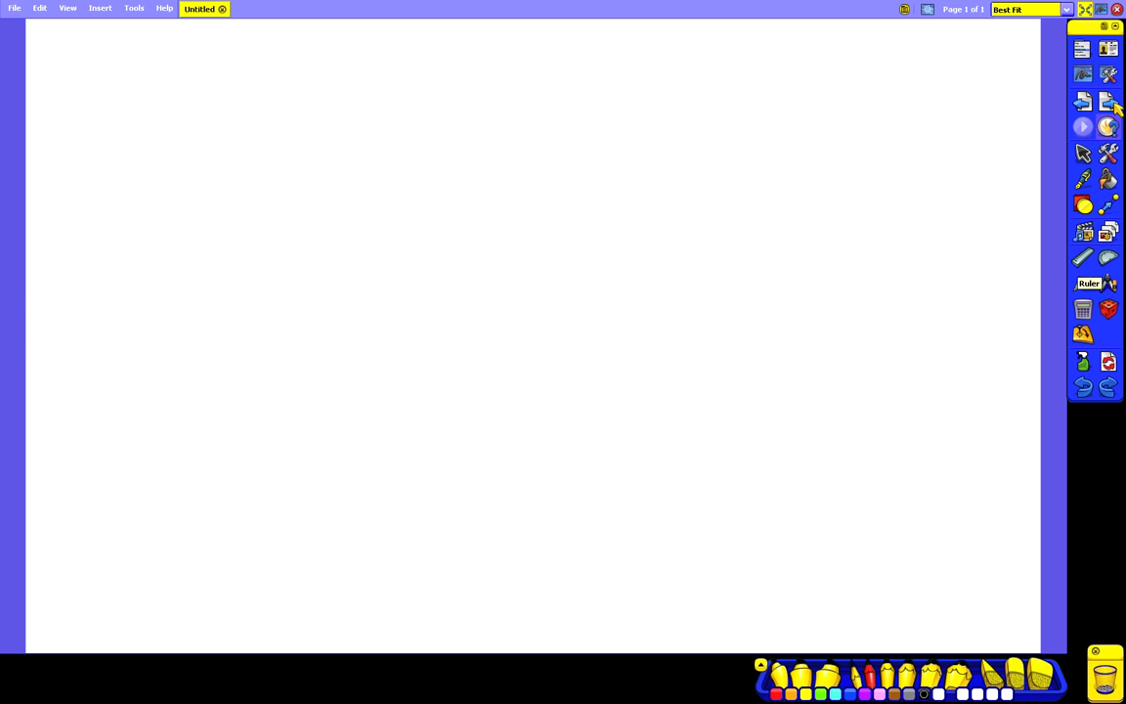
click(1109, 54)
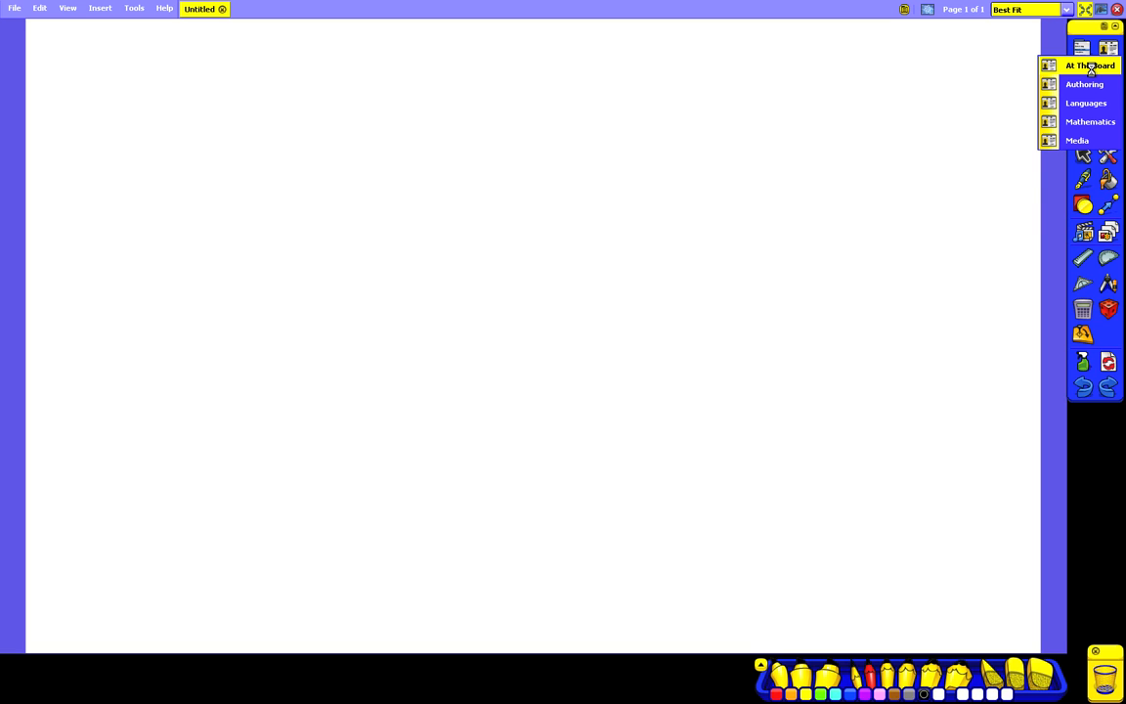
click(1091, 66)
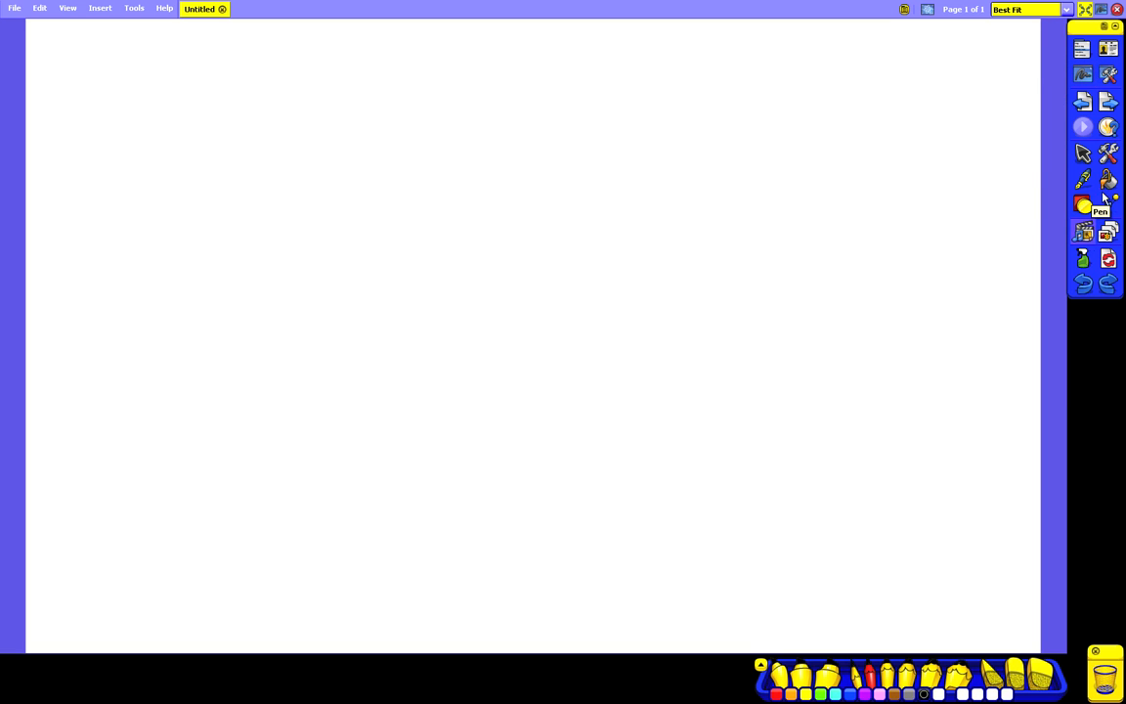
click(1109, 49)
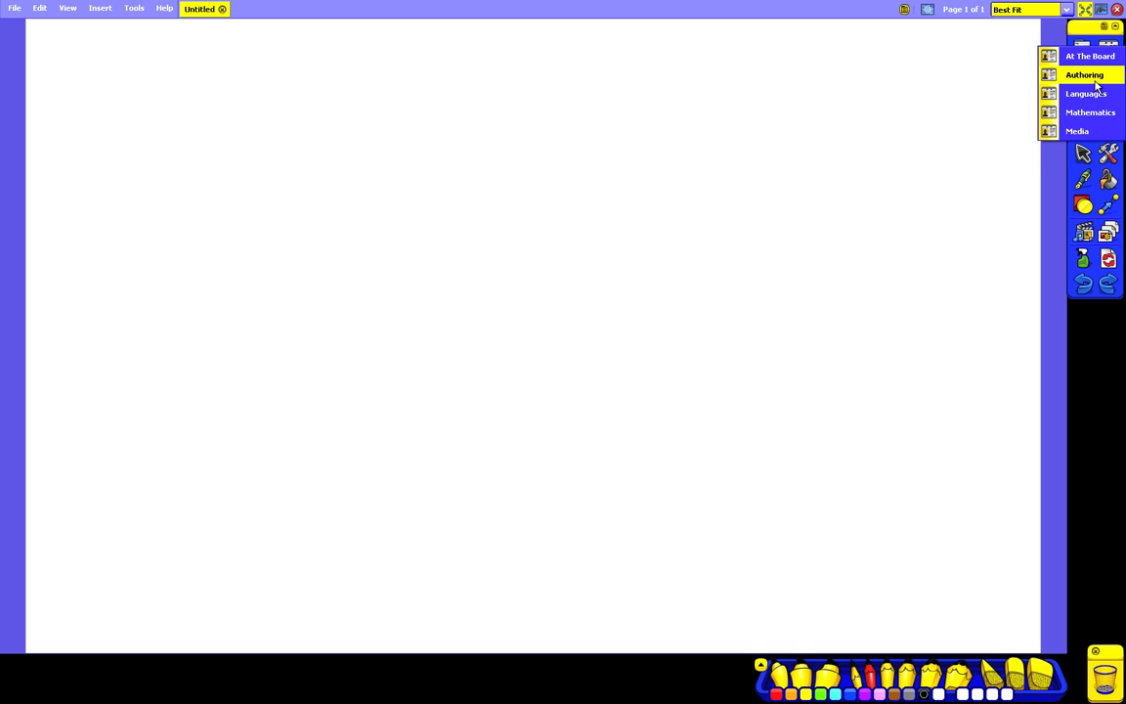
click(1095, 76)
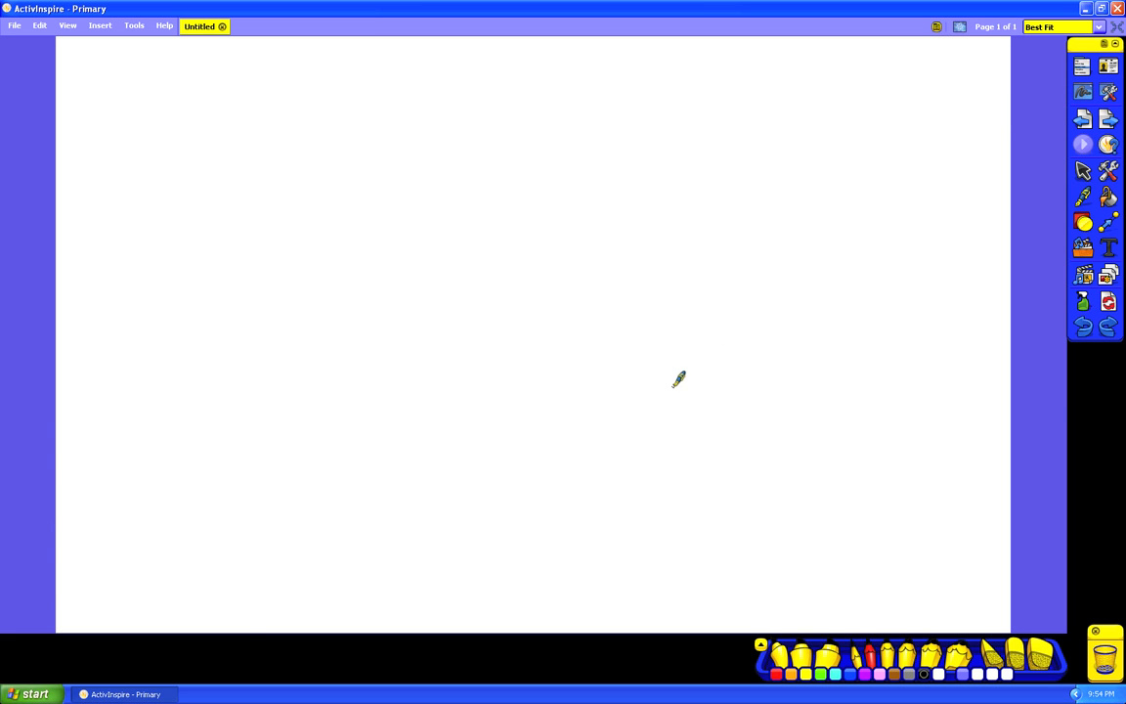
- Launch Microsoft Excel 2010 with a blank workbook and switch back to ActivInspire
click(36, 694)
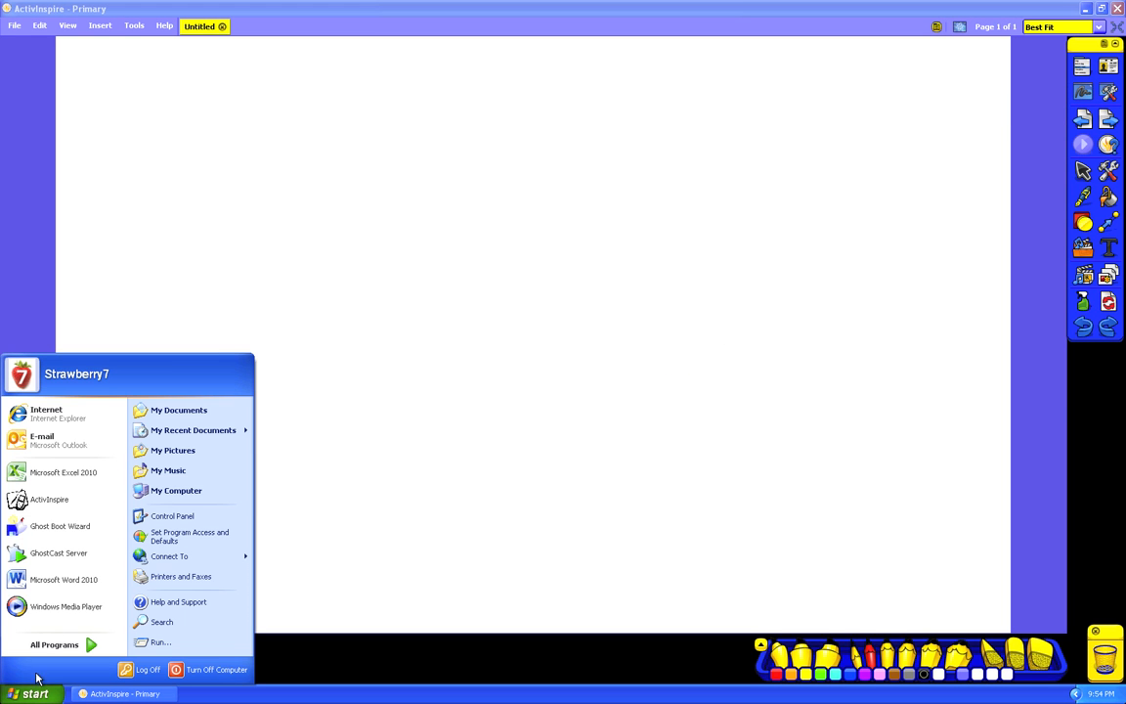
click(78, 468)
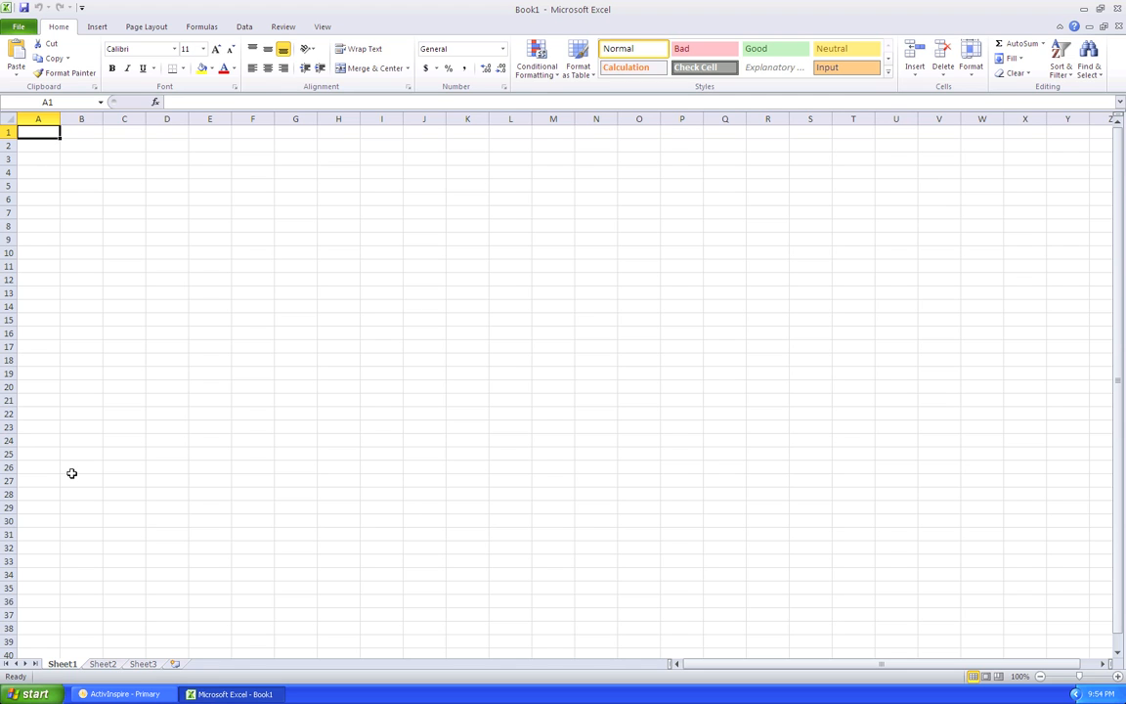
click(128, 695)
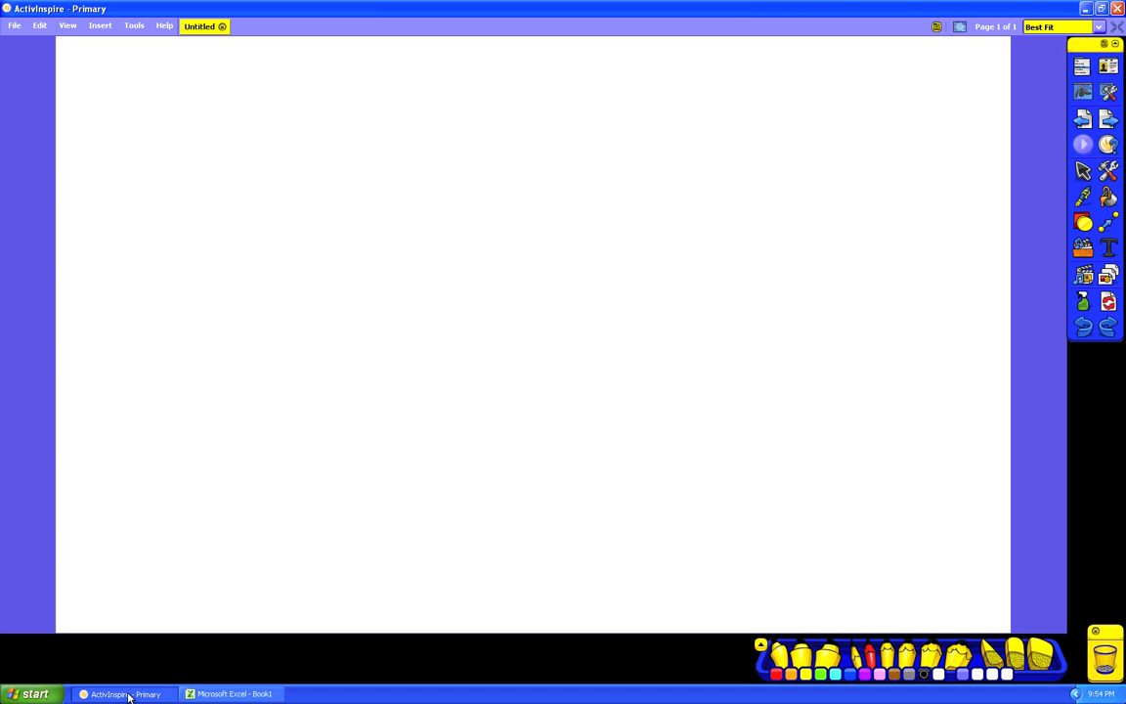
- Start annotating over the desktop and draw a freehand arrow on the Excel sheet pointing up at the formula bar
click(1108, 94)
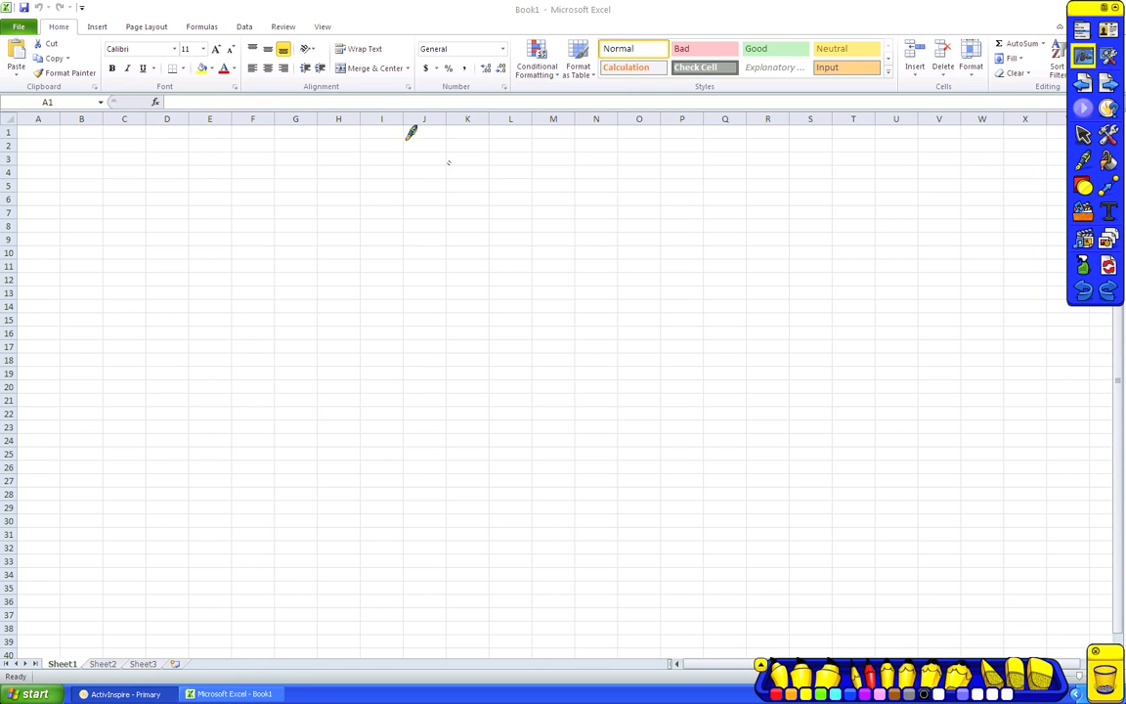
mouse_move(154, 196)
mouse_down()
mouse_move(176, 109)
mouse_move(146, 124)
mouse_move(140, 142)
mouse_move(192, 154)
mouse_up()
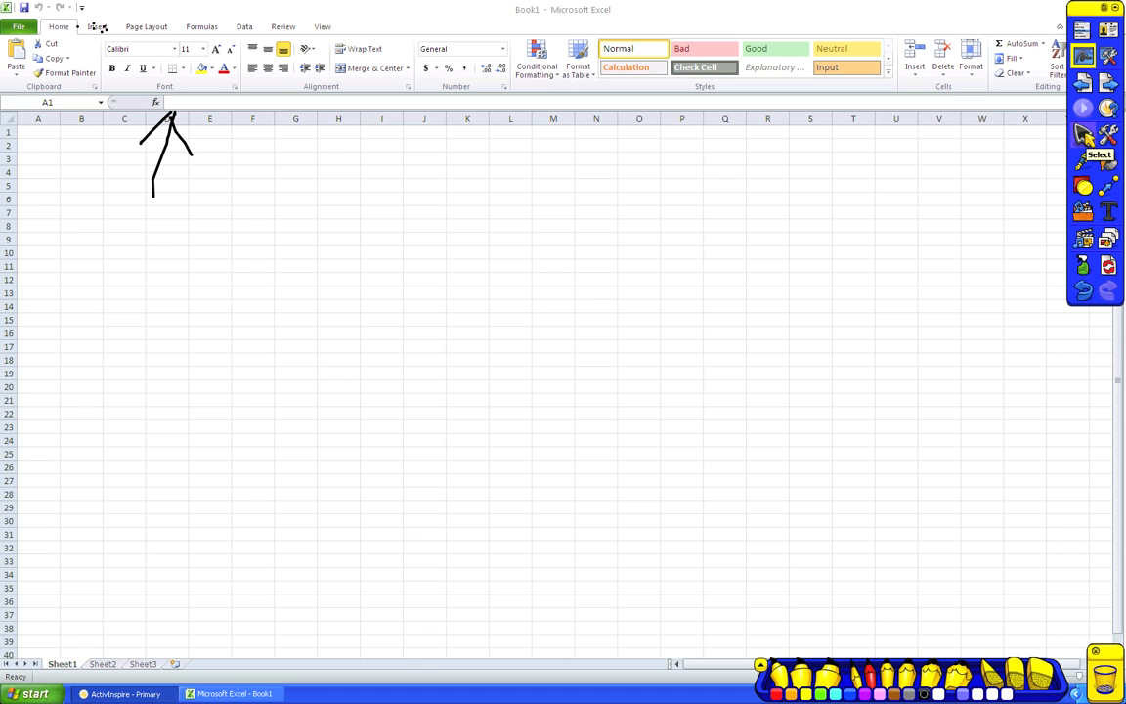
- Use Select to look through Excel's Insert, Page Layout, Formulas, Data, Review and View commands, return to Home, and exit desktop annotation
click(1083, 137)
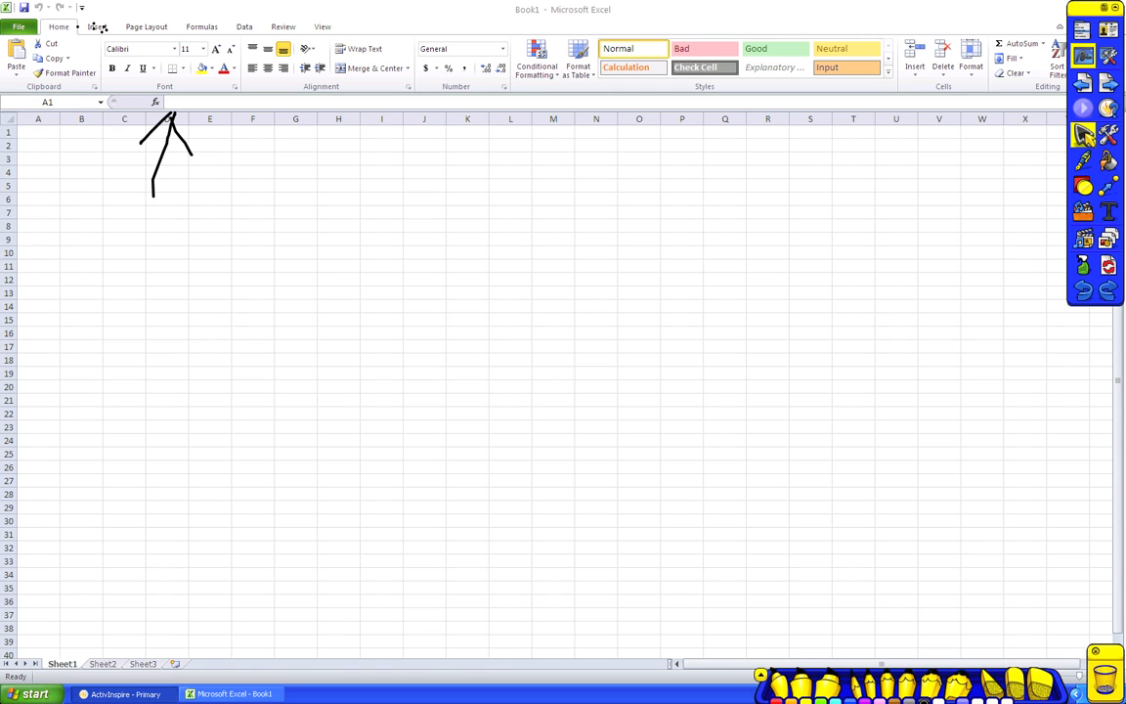
click(105, 29)
click(146, 27)
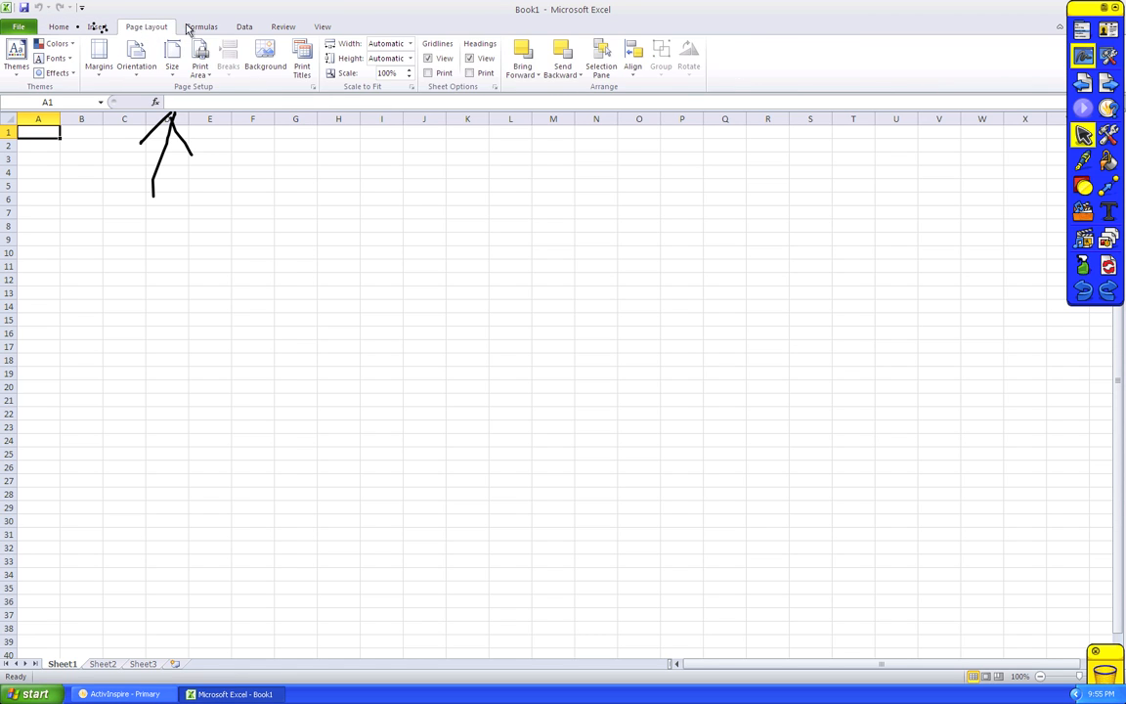
click(201, 27)
click(246, 29)
click(284, 29)
click(323, 27)
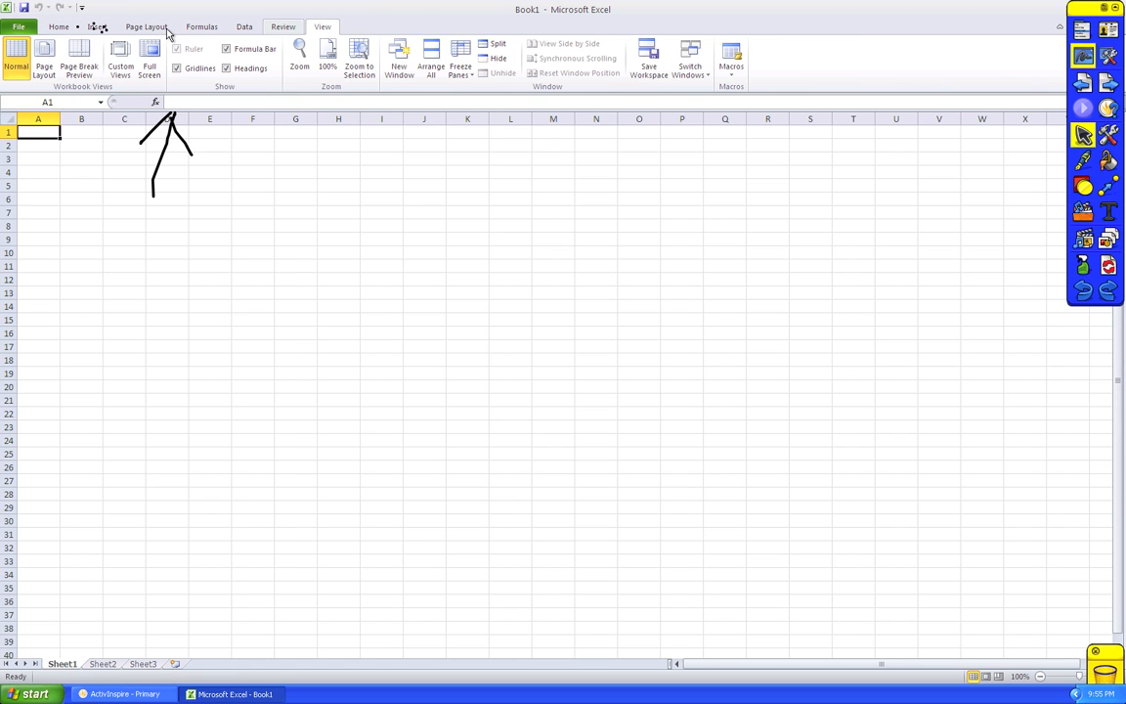
click(59, 29)
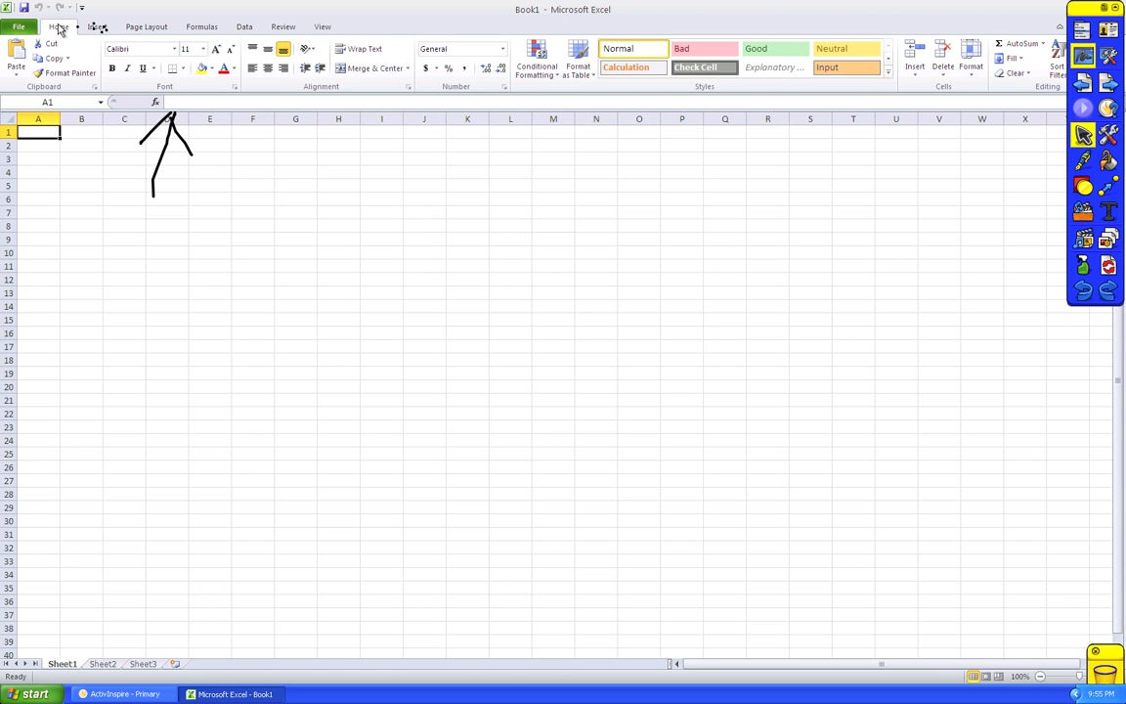
click(1087, 56)
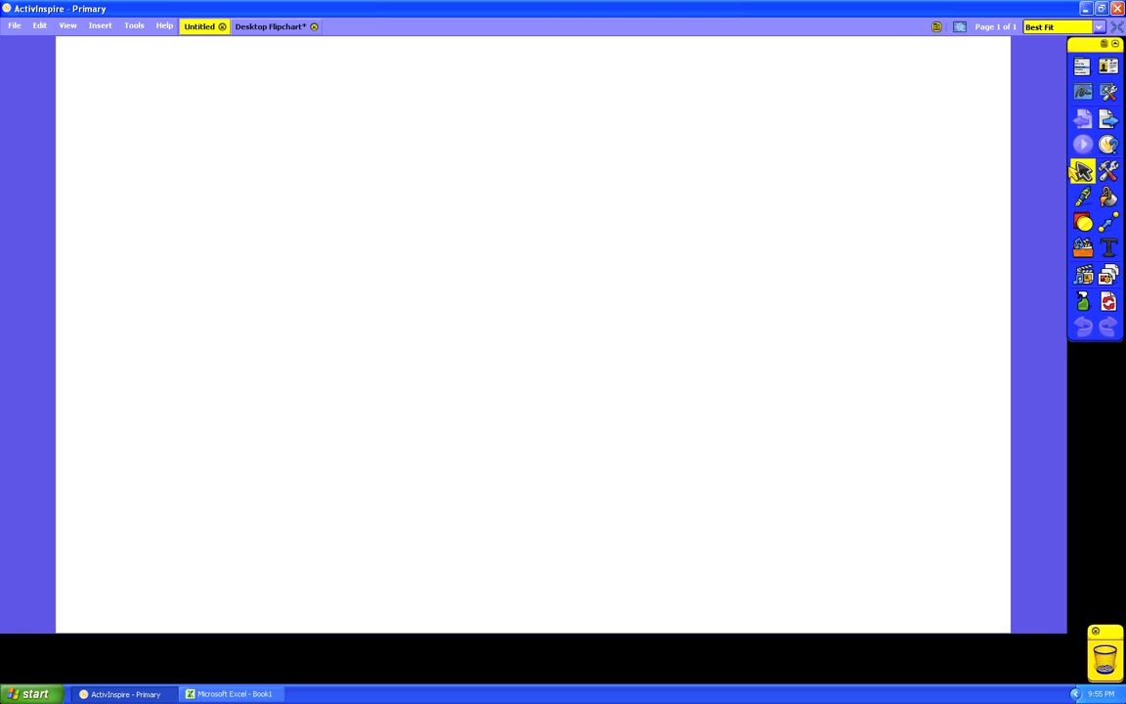
- Show the floating Desktop Tools over Excel, expand their options, and return to the flipchart
click(1110, 92)
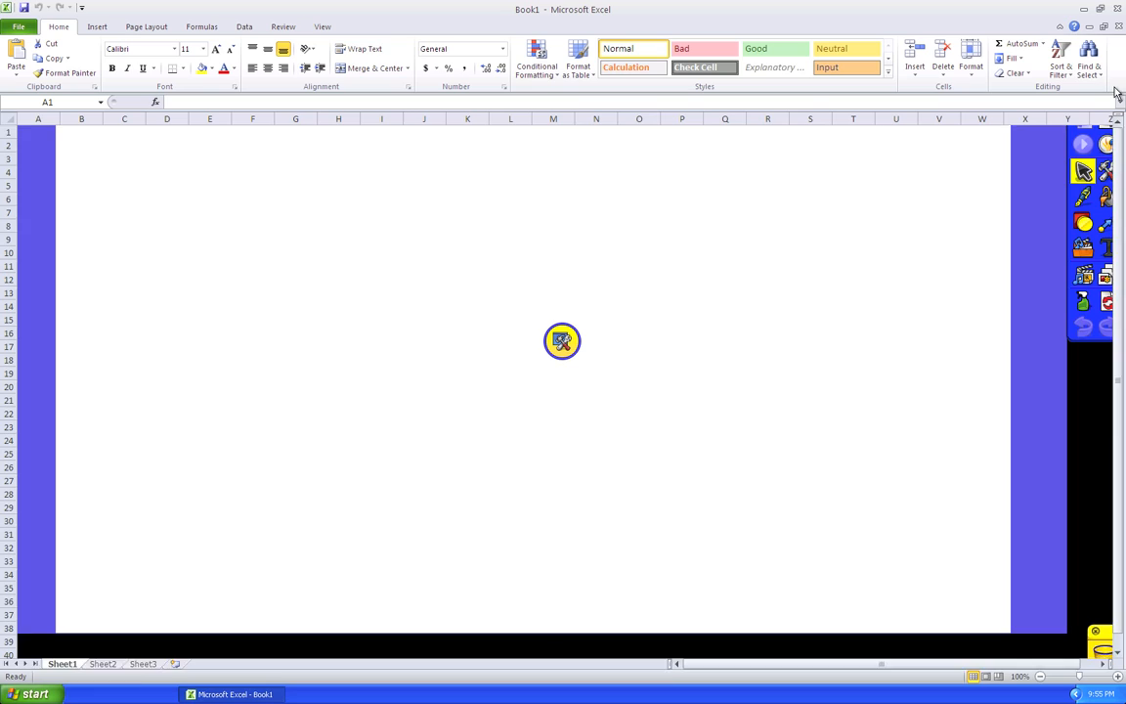
click(562, 340)
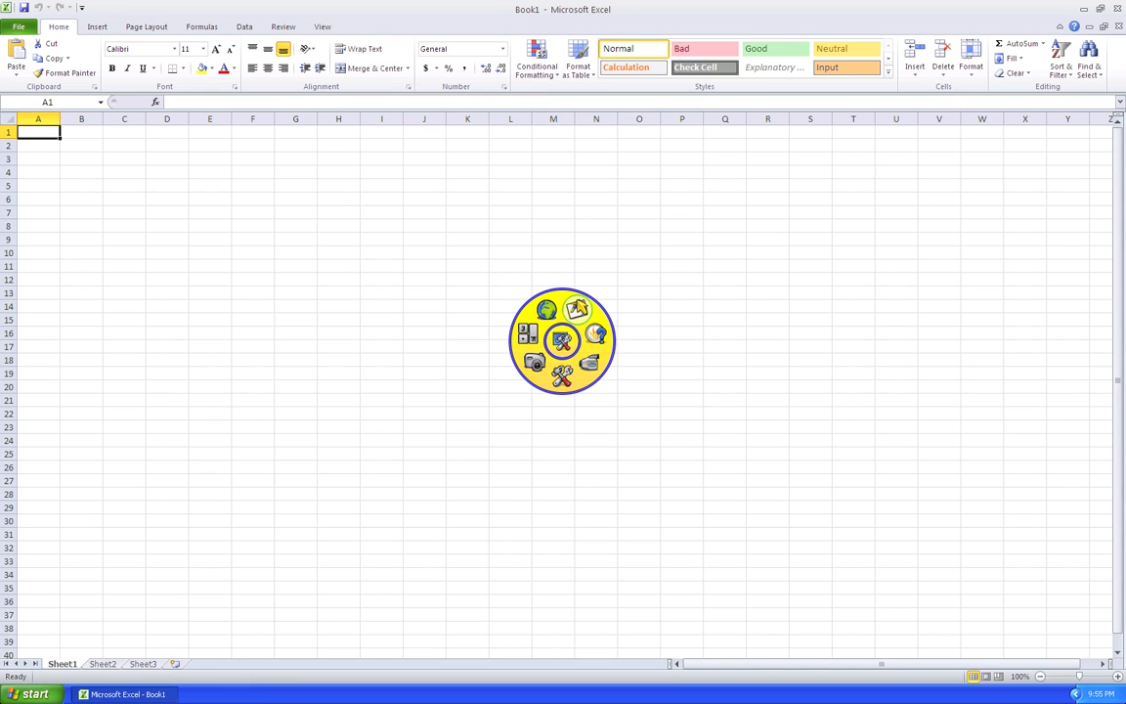
click(578, 310)
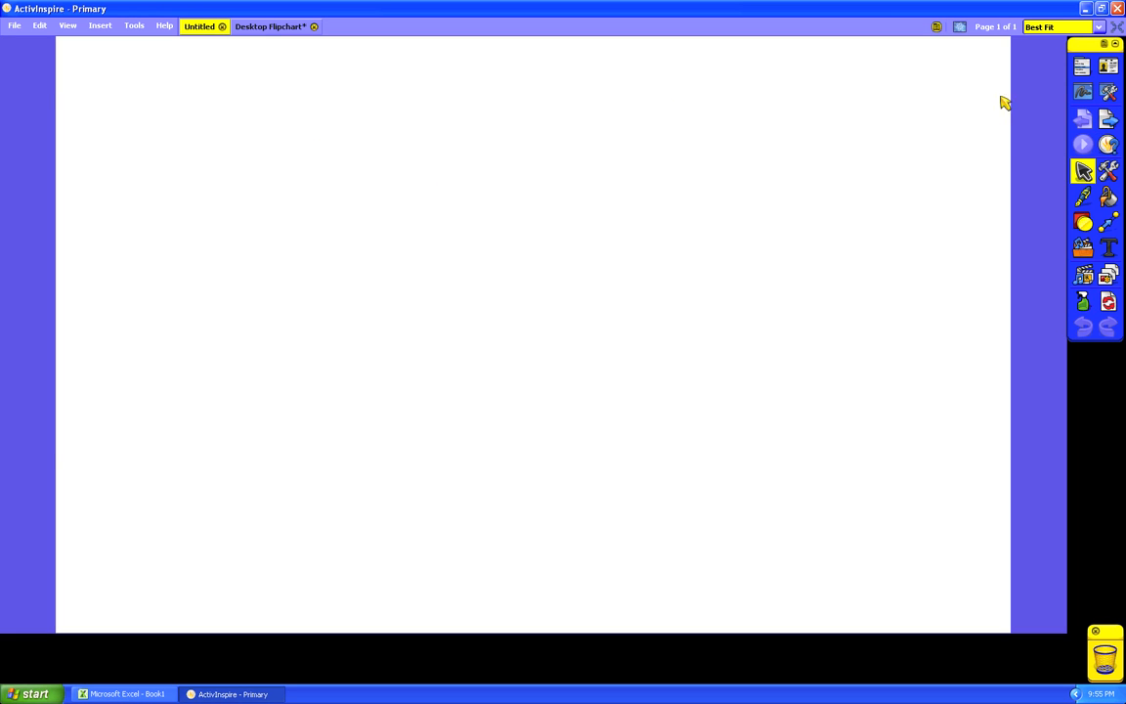
- Draw several freehand black scribbles across the first flipchart page with the Pen tool
click(1084, 197)
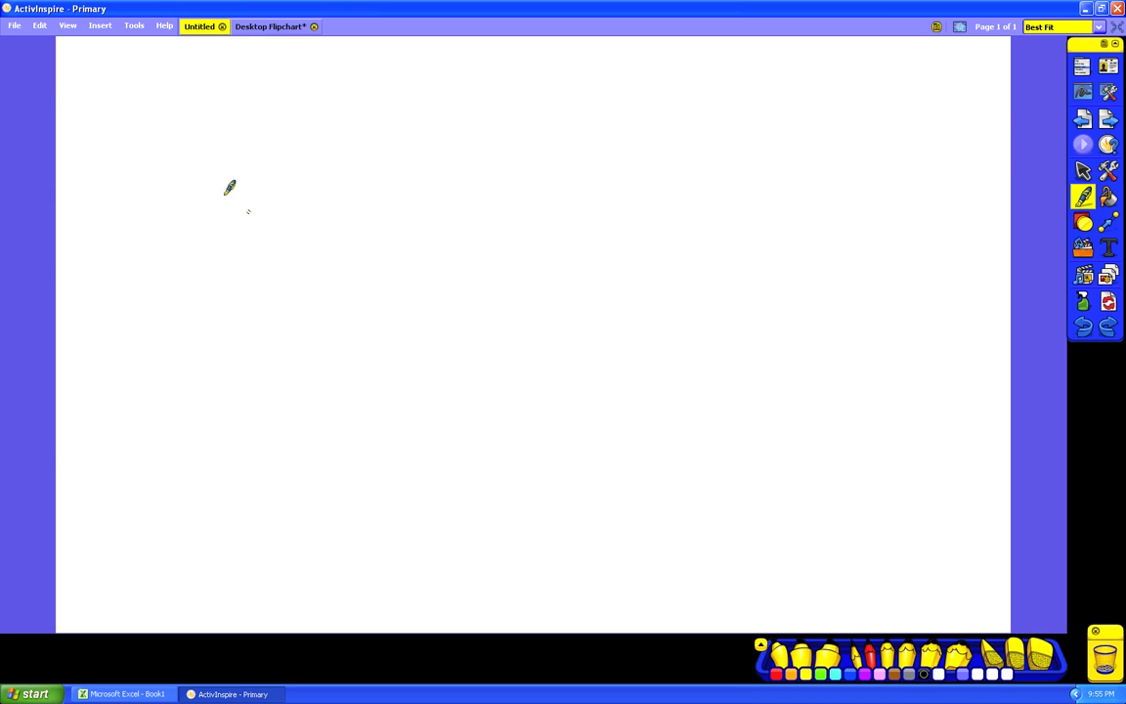
mouse_move(215, 160)
mouse_down()
mouse_move(479, 168)
mouse_move(492, 319)
mouse_move(597, 323)
mouse_up()
mouse_move(724, 178)
mouse_down()
mouse_move(919, 344)
mouse_move(717, 322)
mouse_move(607, 396)
mouse_up()
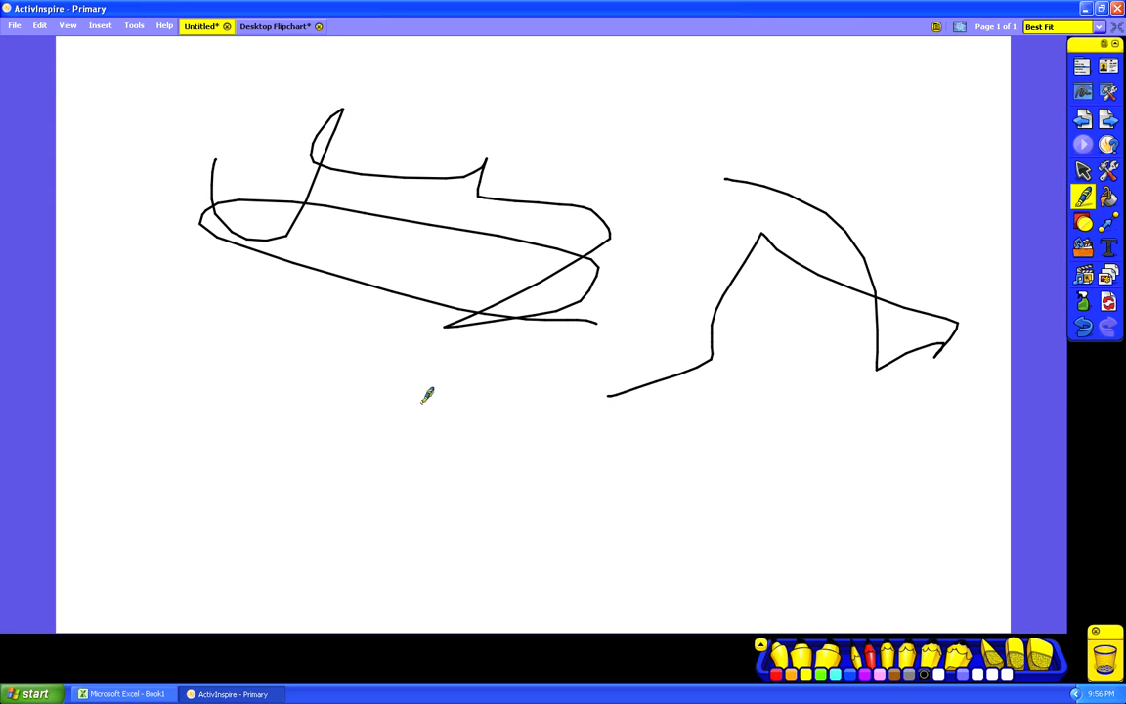
drag(424, 403, 611, 433)
drag(711, 426, 830, 362)
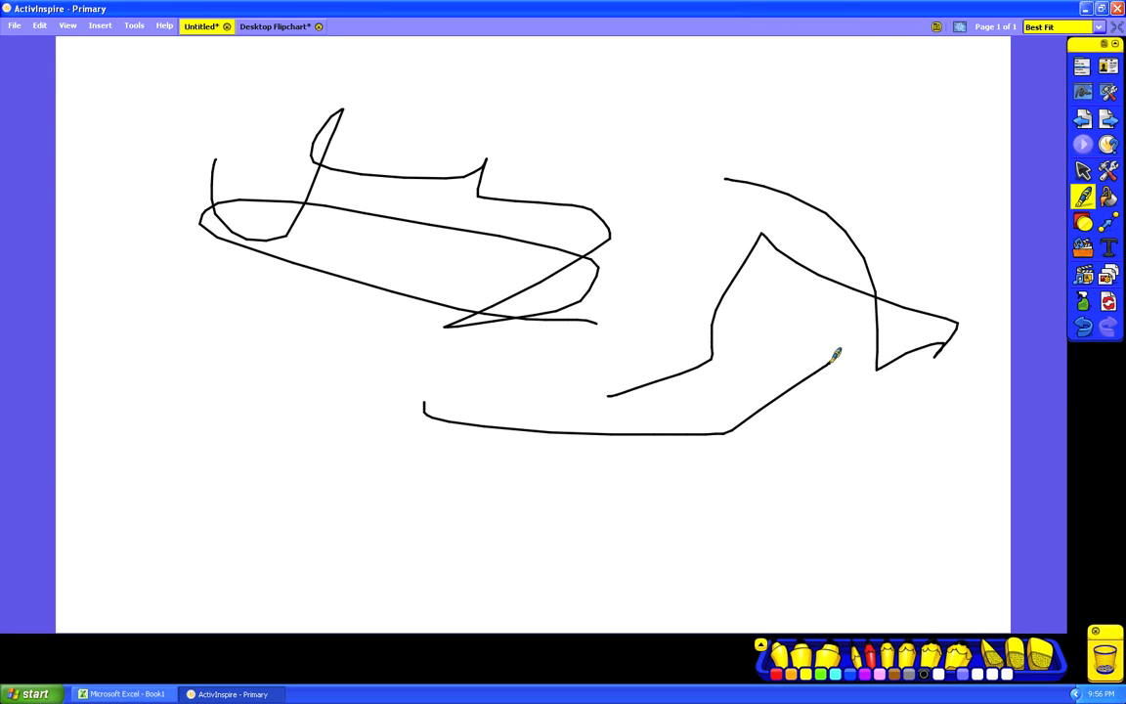
- Add a second flipchart page and draw two wavy freehand pen lines on its upper half
click(1108, 118)
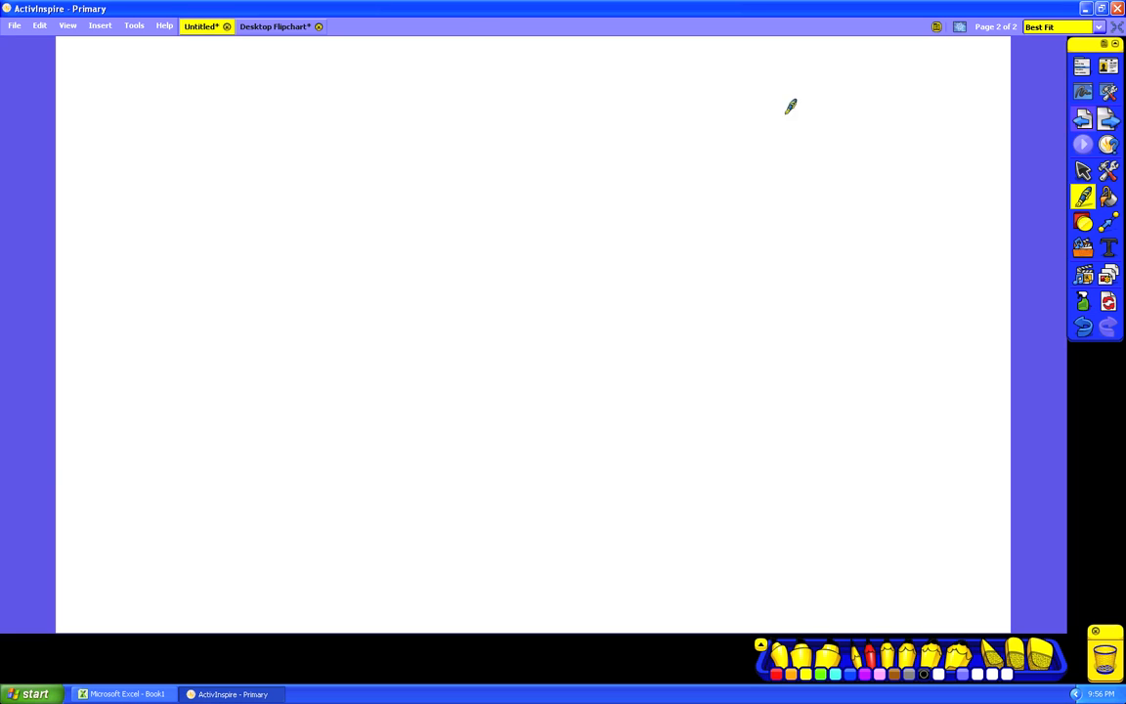
mouse_move(259, 143)
mouse_down()
mouse_move(415, 142)
mouse_move(688, 201)
mouse_up()
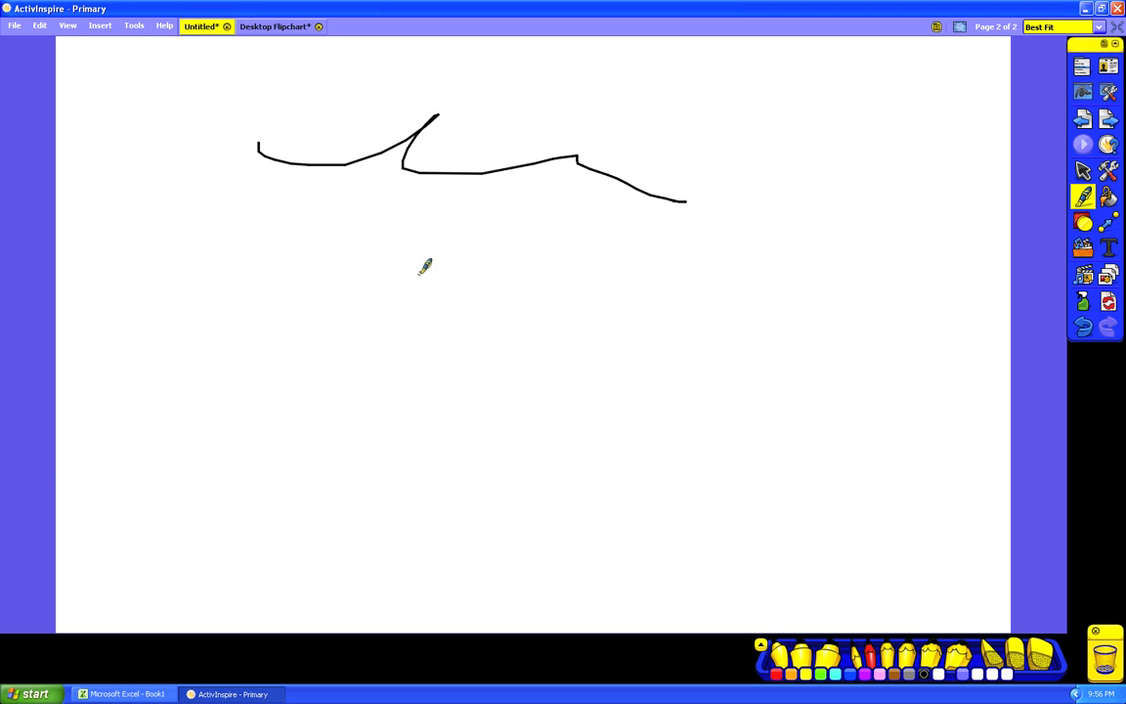
drag(419, 273, 732, 289)
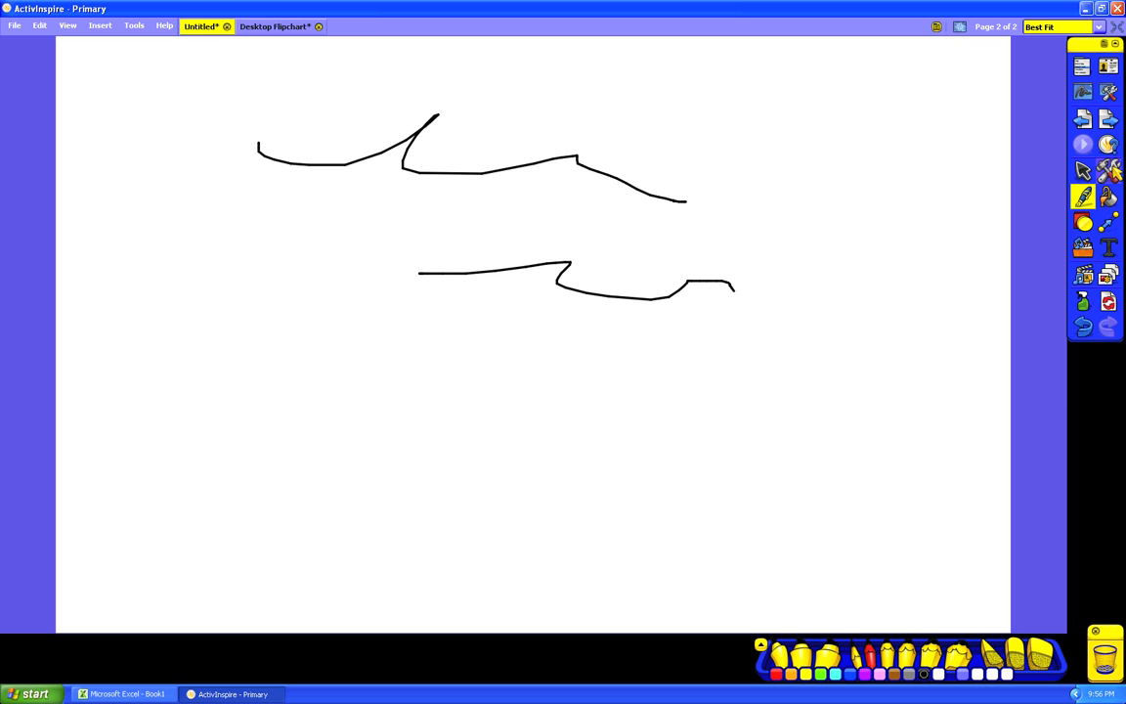
- Look over the collection of additional tools and return to the Pen tool's width and color options
click(1113, 170)
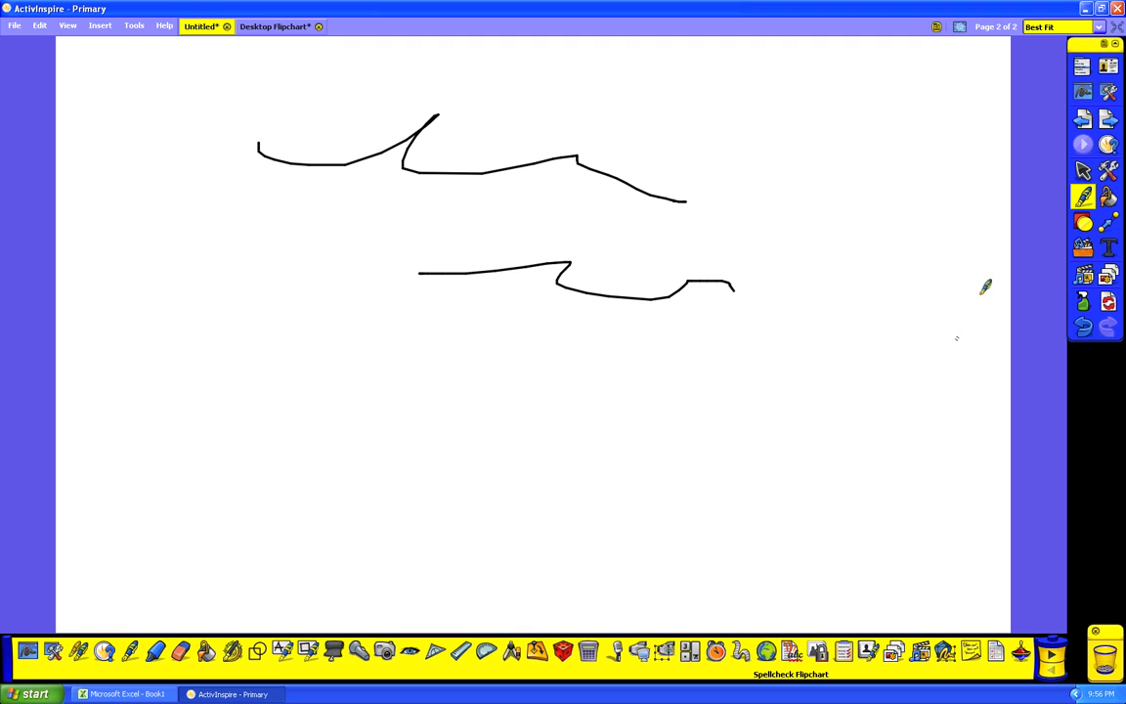
click(1083, 196)
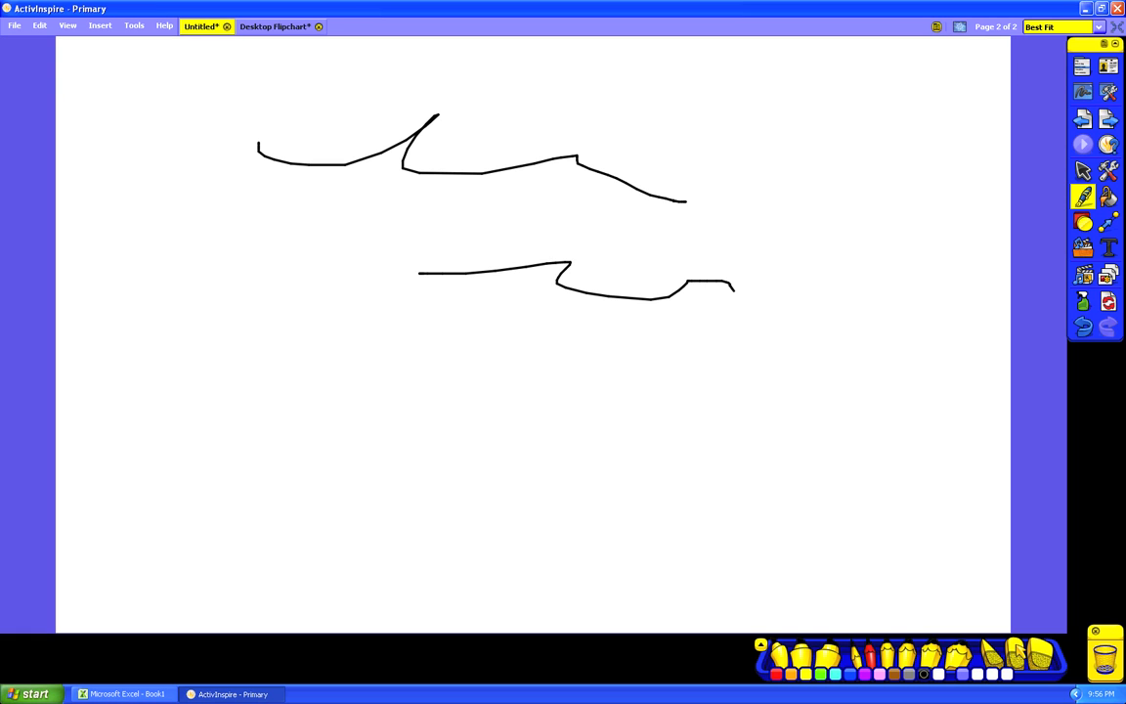
- Fill the second page's background with a custom purple set to red 178, green 46, blue 253
click(1108, 196)
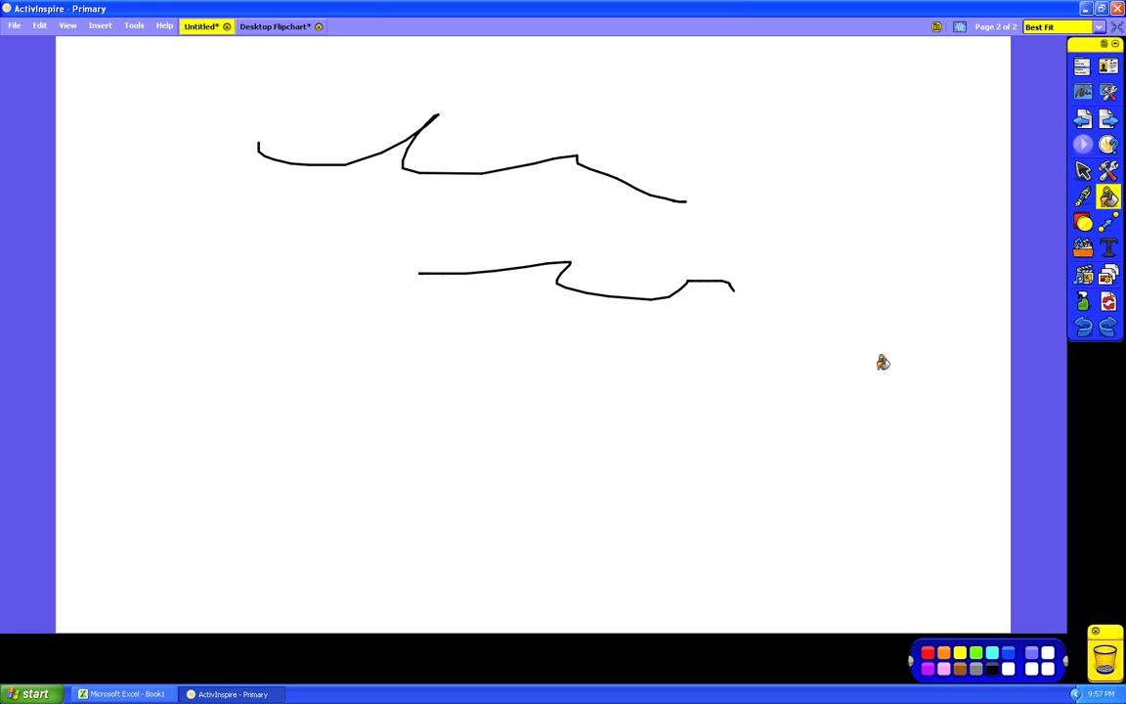
right_click(1052, 658)
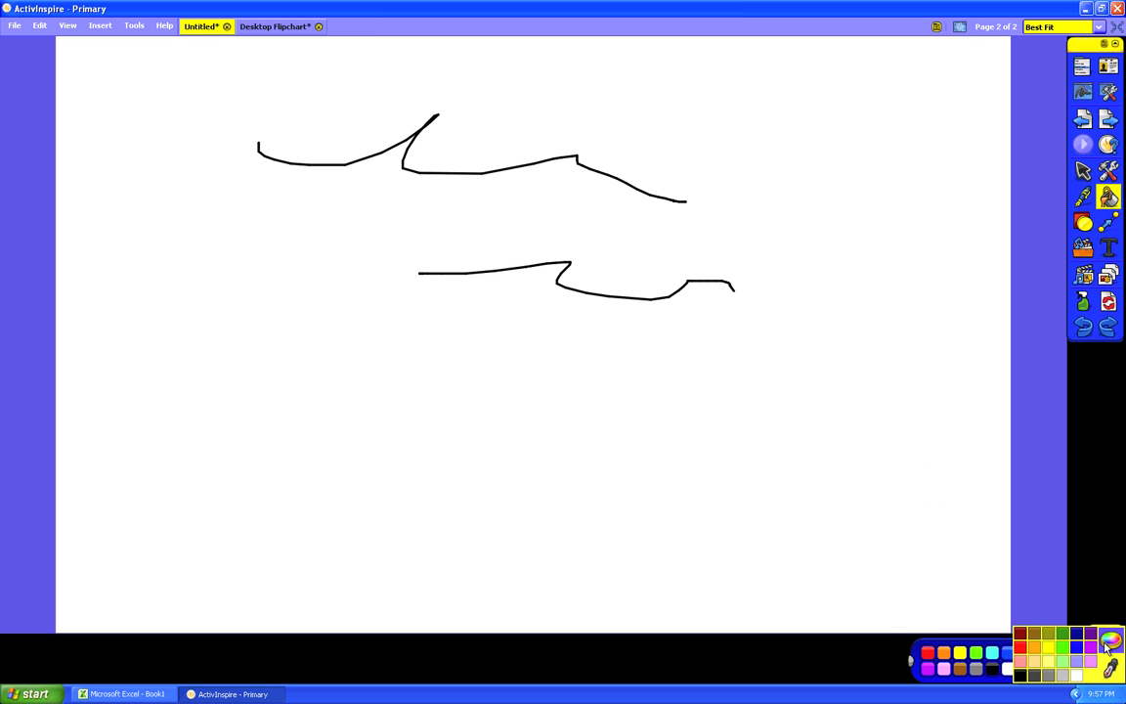
click(1111, 642)
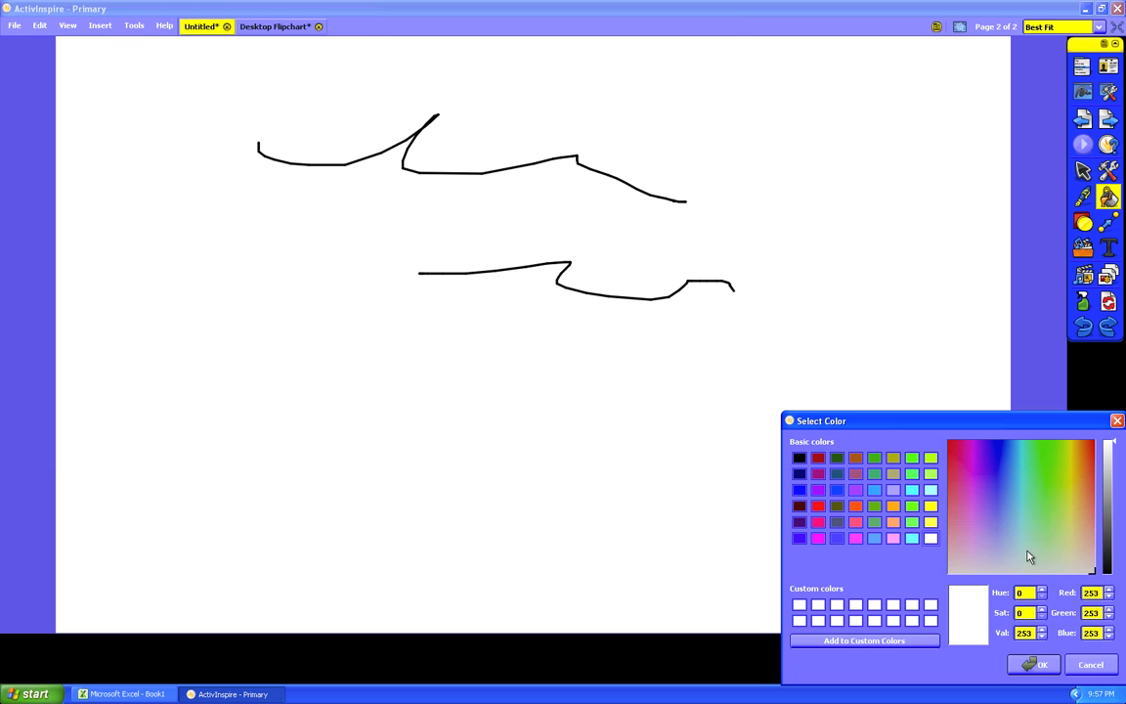
drag(1025, 558, 983, 463)
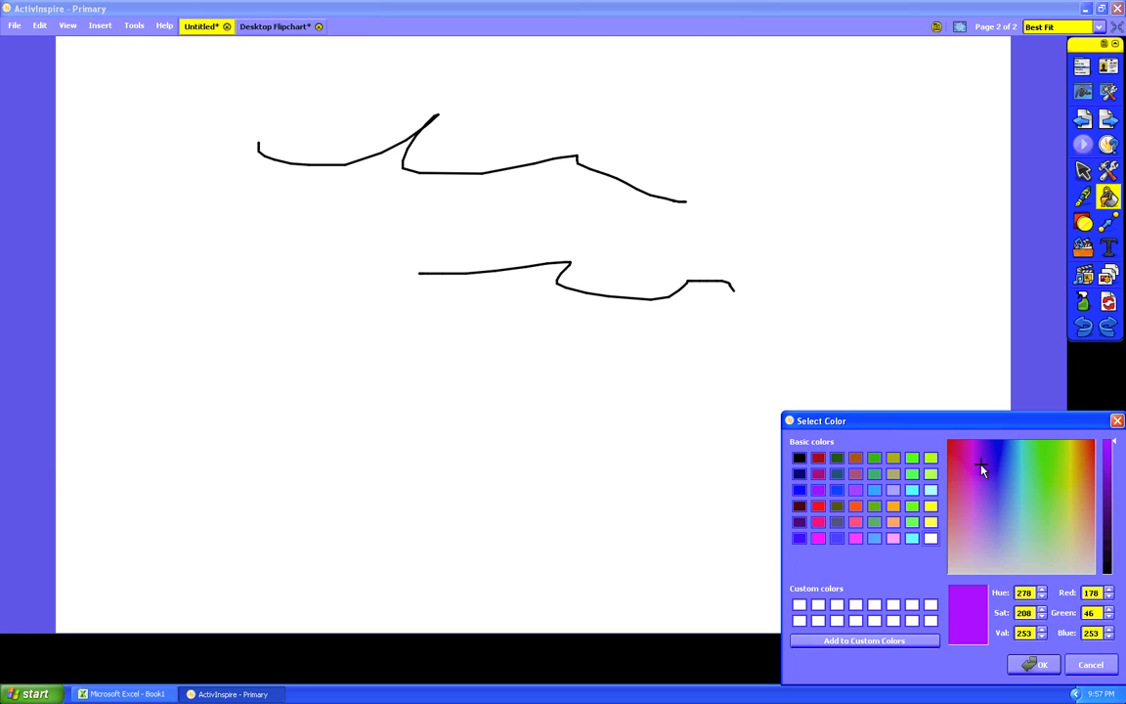
click(1039, 666)
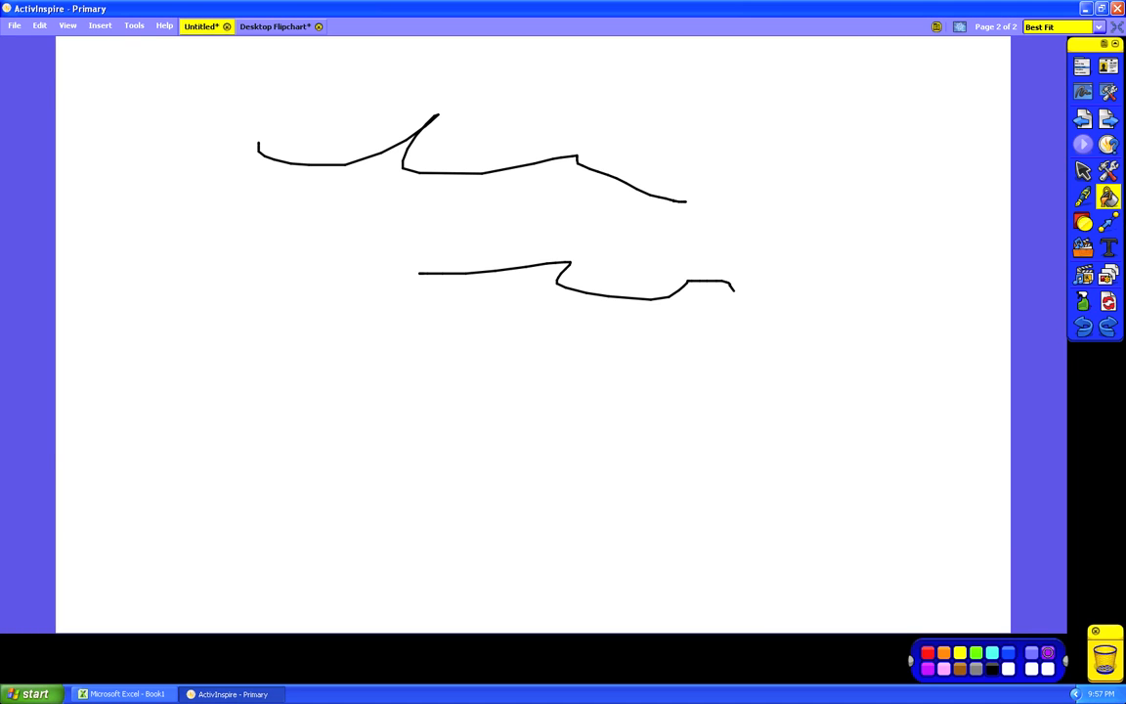
click(927, 200)
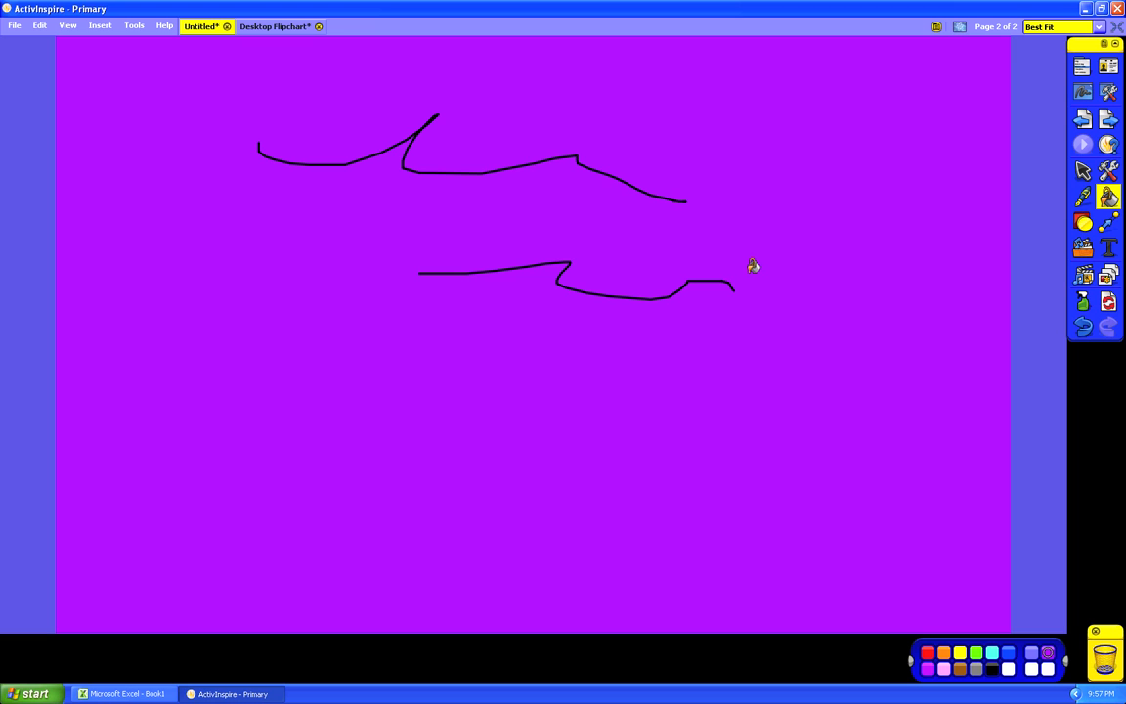
- Draw a large orange circle with a black outline over the start of the upper pen line
click(1083, 224)
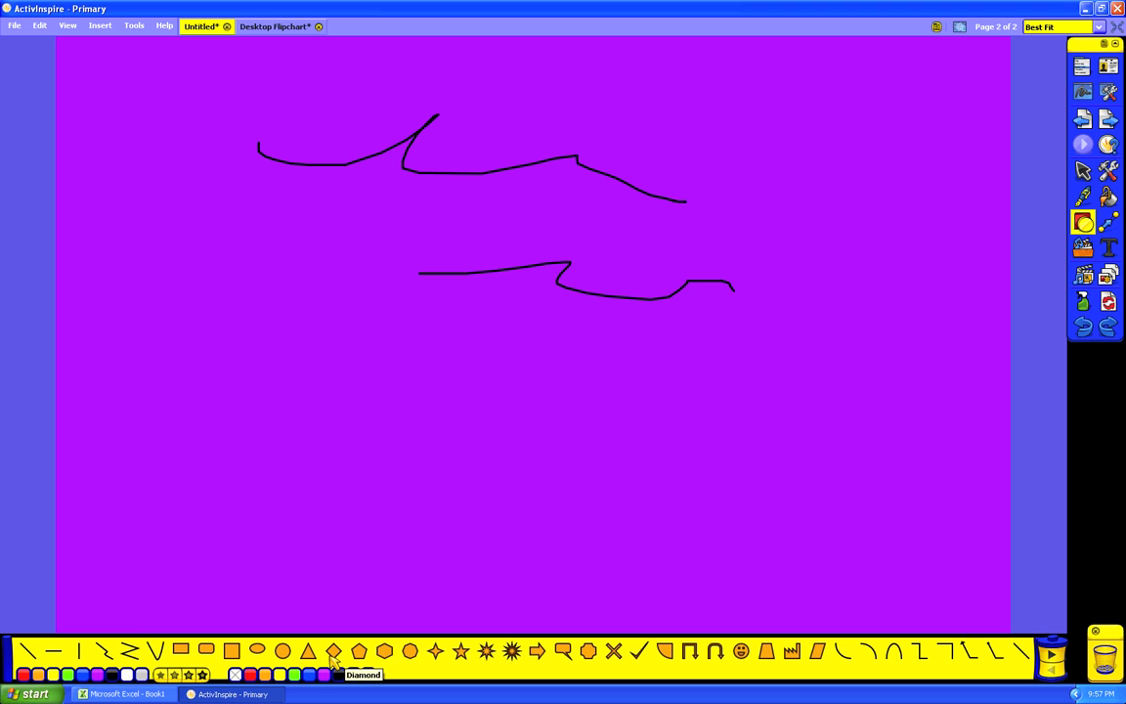
click(282, 651)
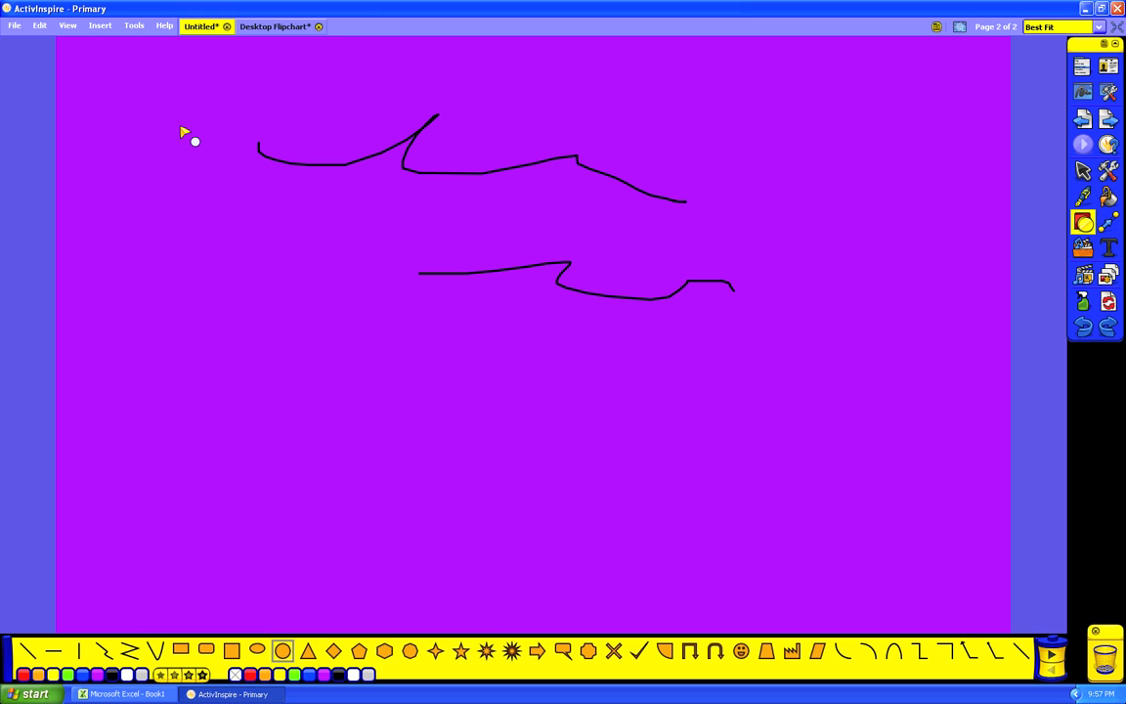
drag(183, 130, 395, 295)
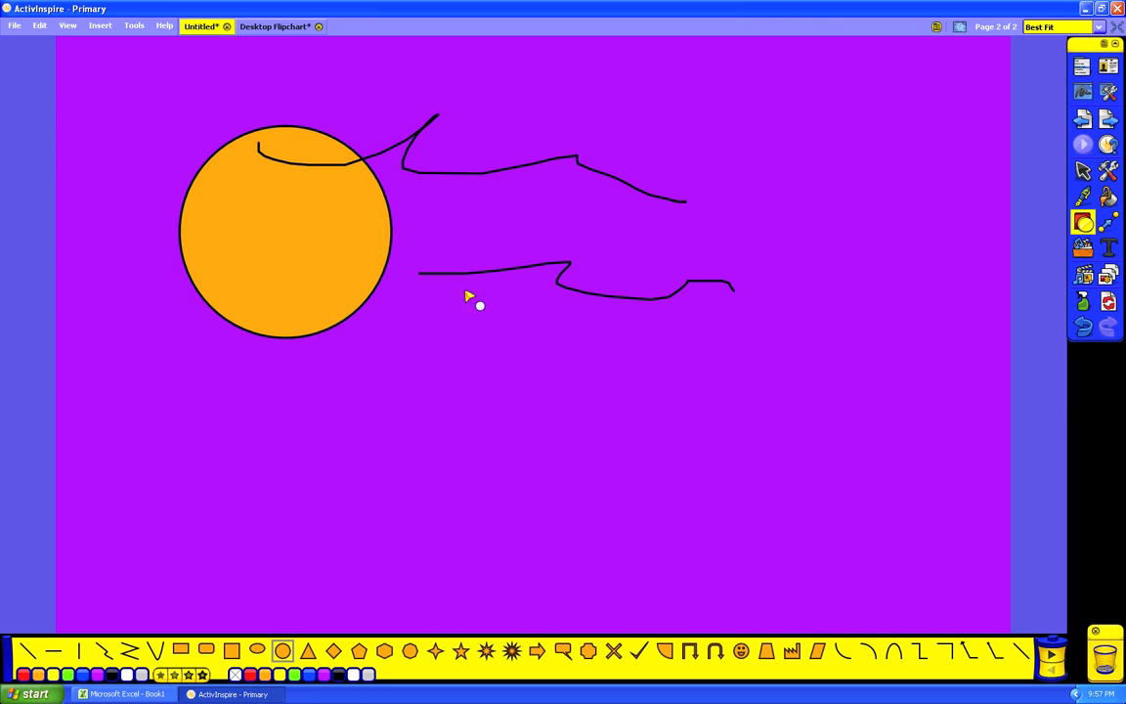
- Shrink the orange circle to about two thirds of its size and rotate it counterclockwise
click(1083, 171)
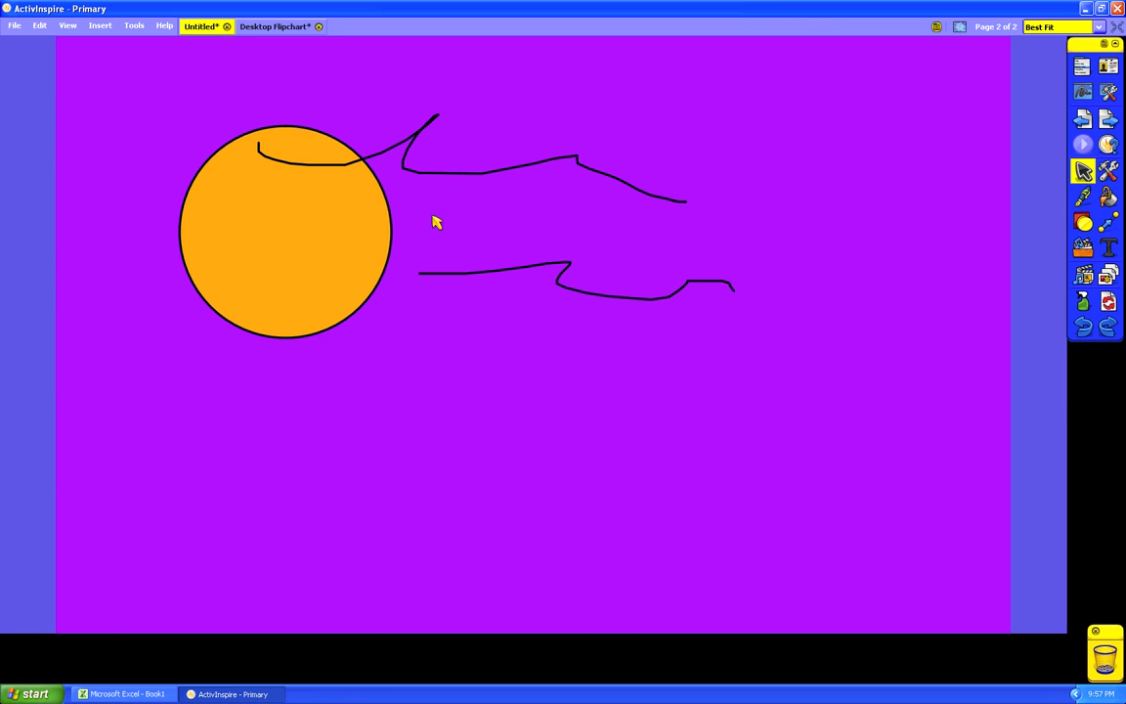
click(331, 233)
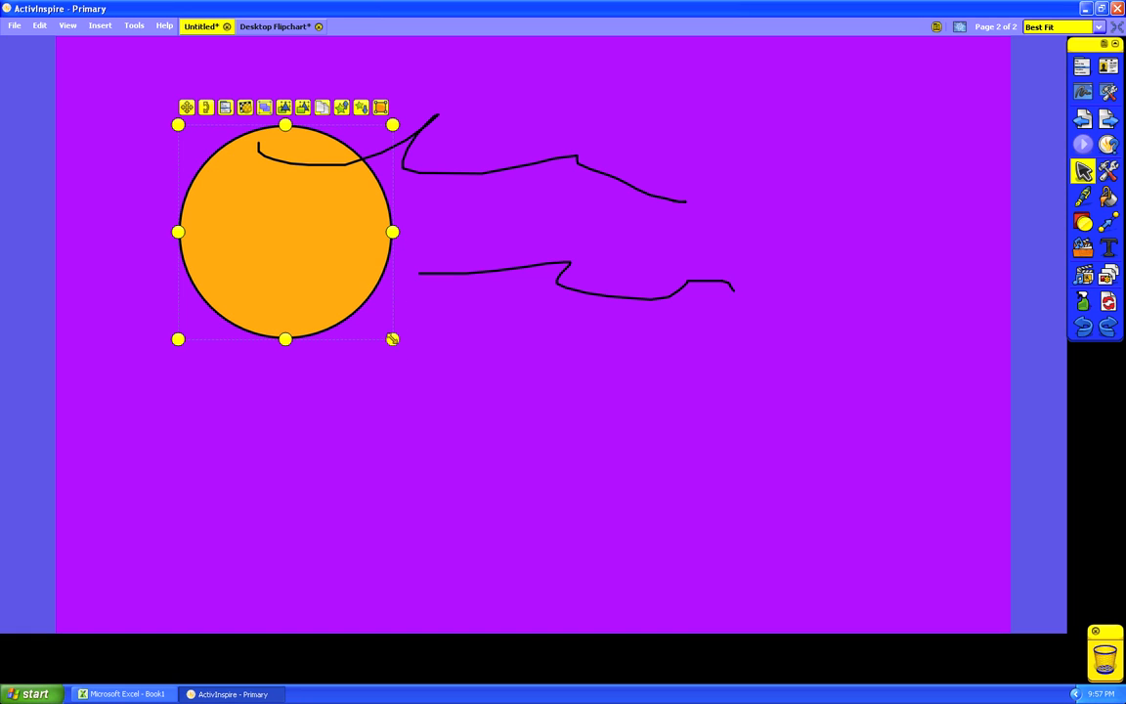
drag(392, 338, 322, 279)
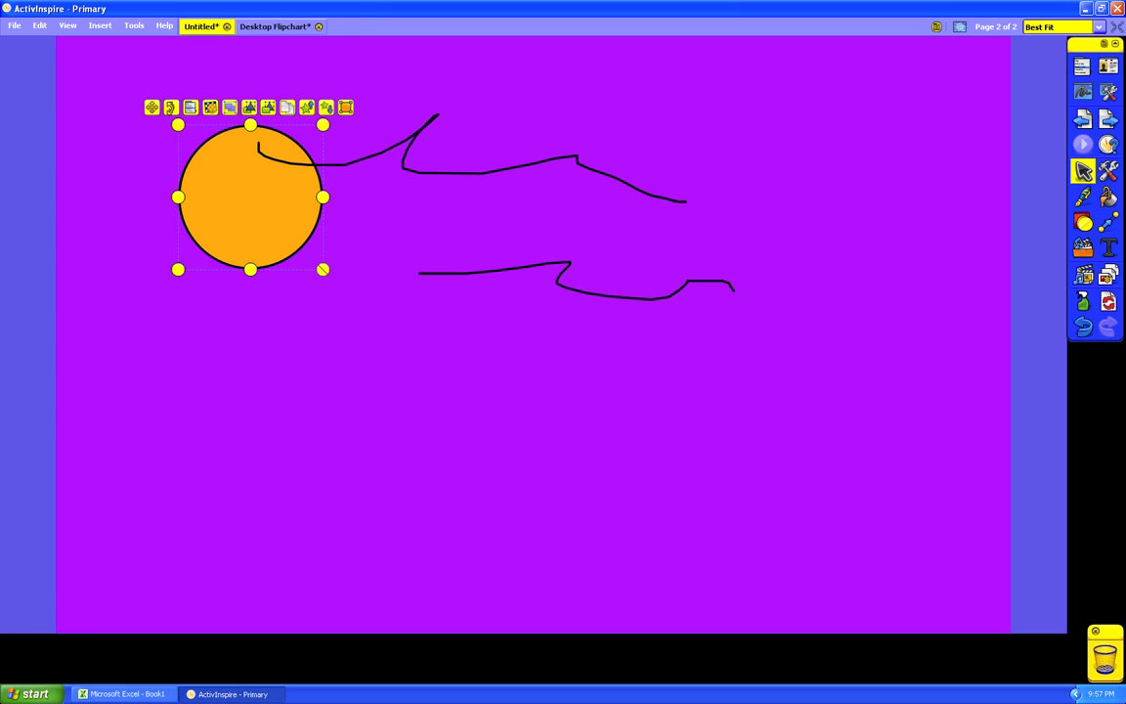
click(149, 97)
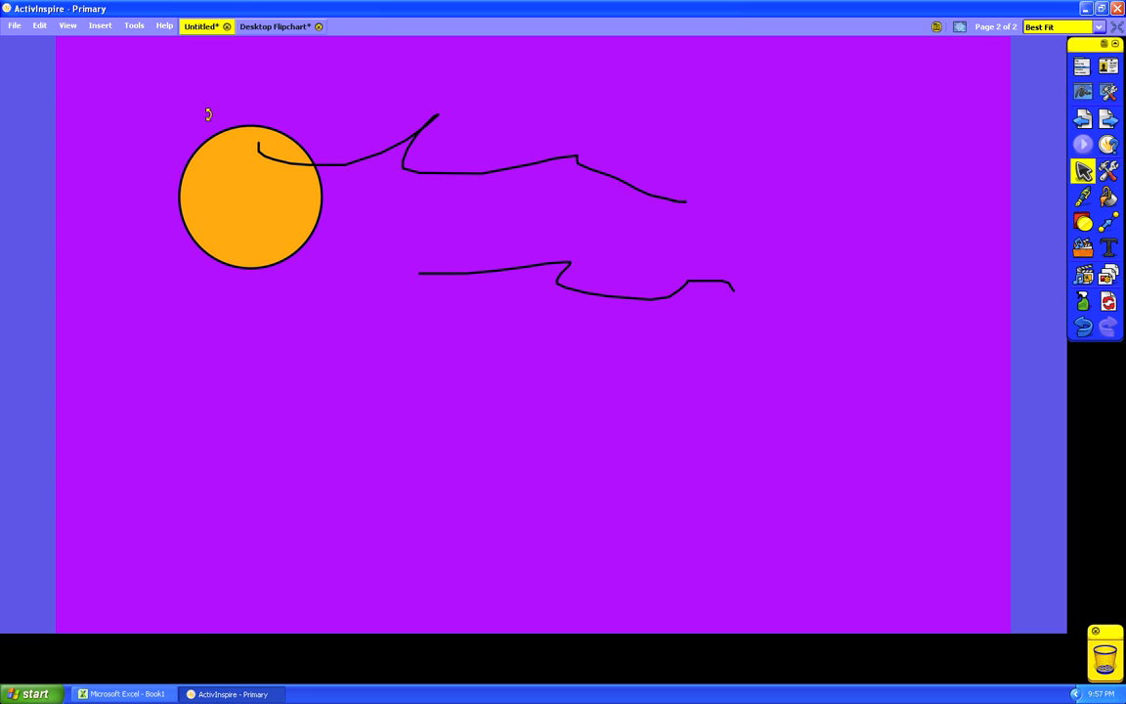
click(176, 181)
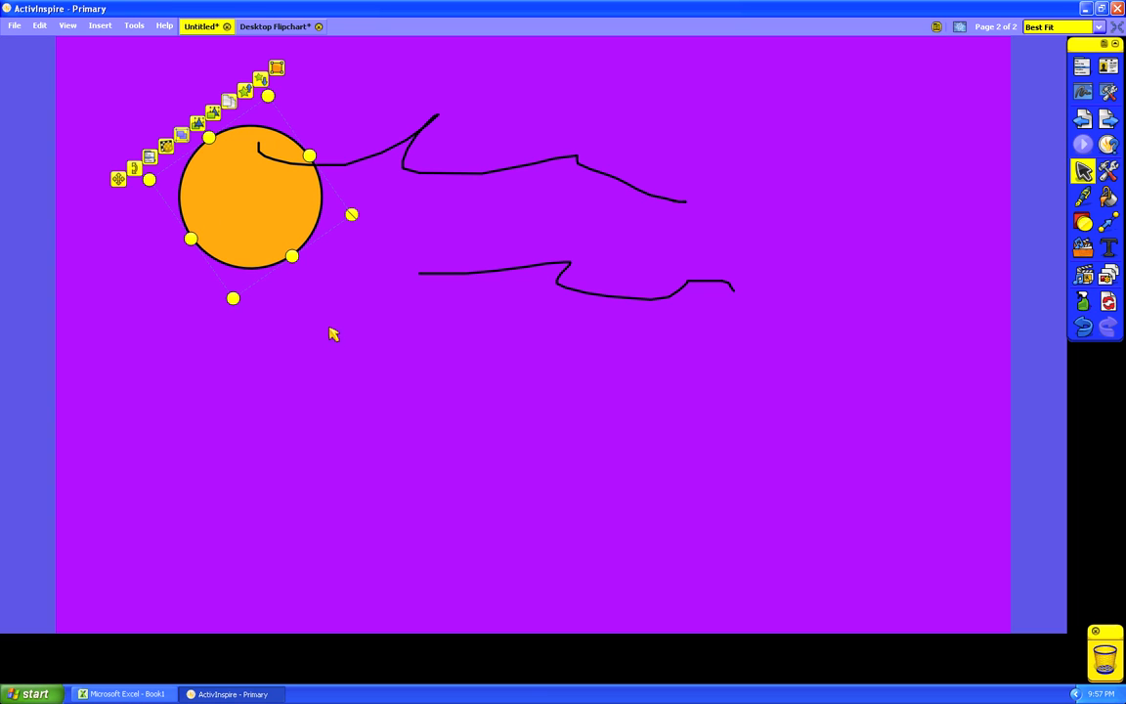
- Draw an orange rectangle below the lower pen line and rotate it slightly counterclockwise
click(1084, 223)
click(182, 652)
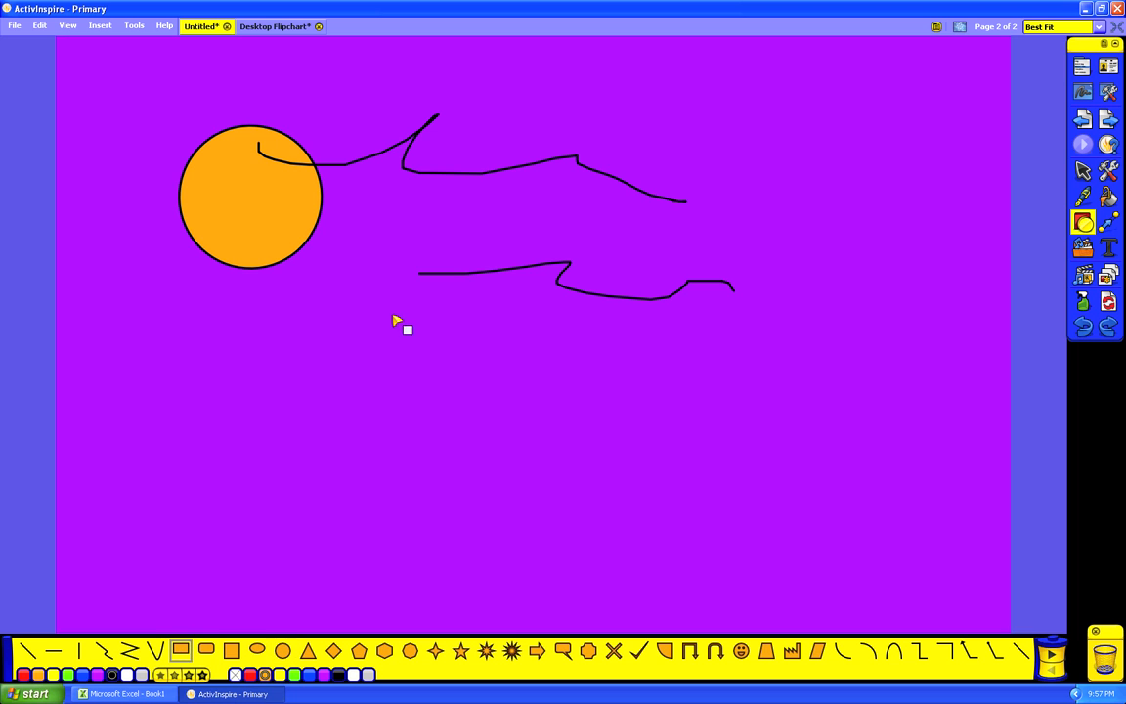
drag(392, 314, 598, 439)
click(1083, 171)
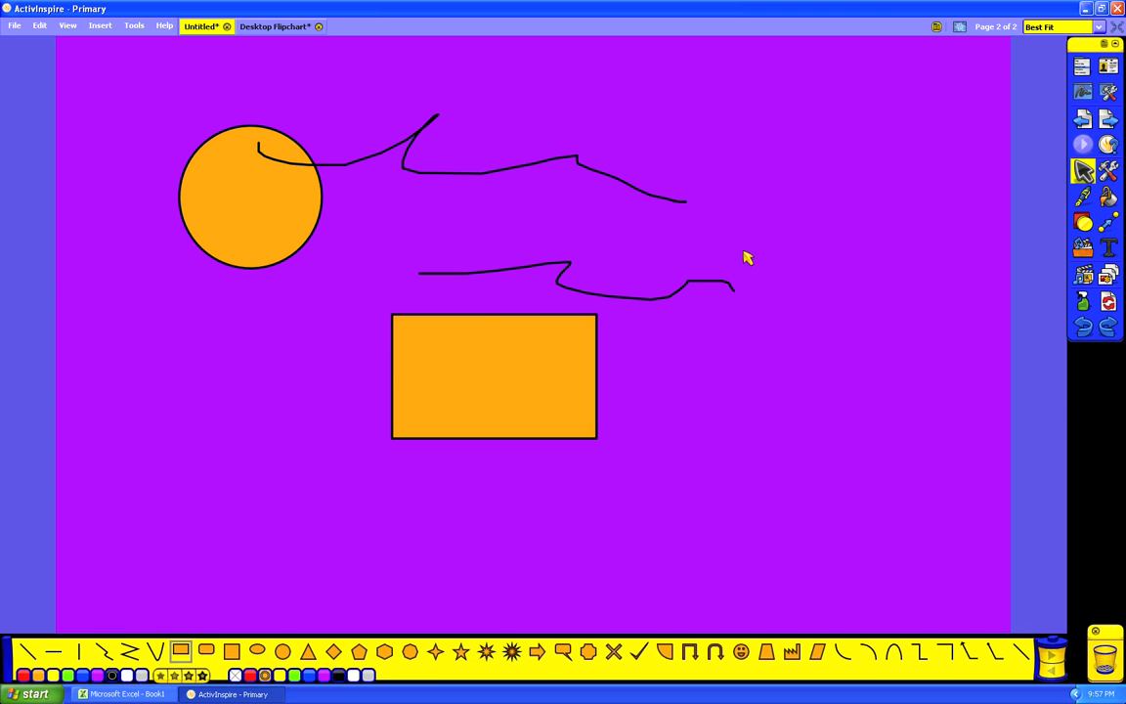
click(483, 360)
mouse_move(390, 313)
mouse_down()
mouse_move(374, 372)
mouse_move(467, 257)
mouse_move(410, 279)
mouse_move(378, 332)
mouse_move(428, 269)
mouse_move(378, 307)
mouse_move(427, 275)
mouse_move(386, 320)
mouse_up()
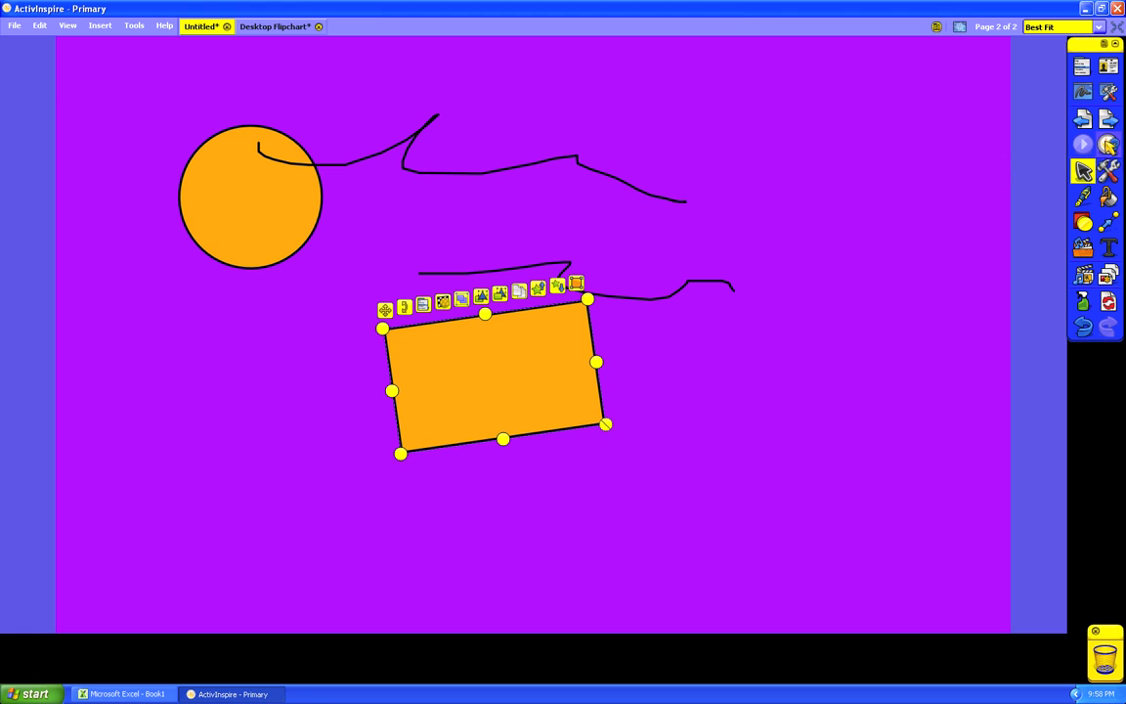
- Link the circle's lower-right edge to the rectangle's upper-left corner with a double-headed arrow connector, and move the rectangle slightly left
click(1110, 225)
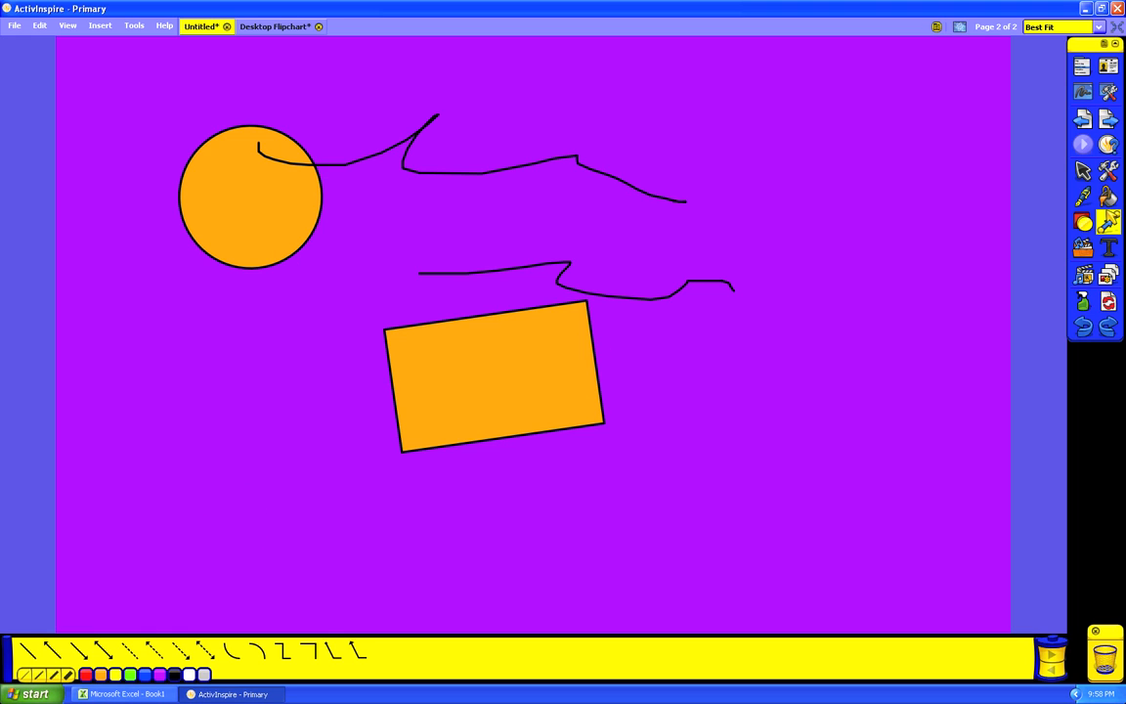
click(1108, 223)
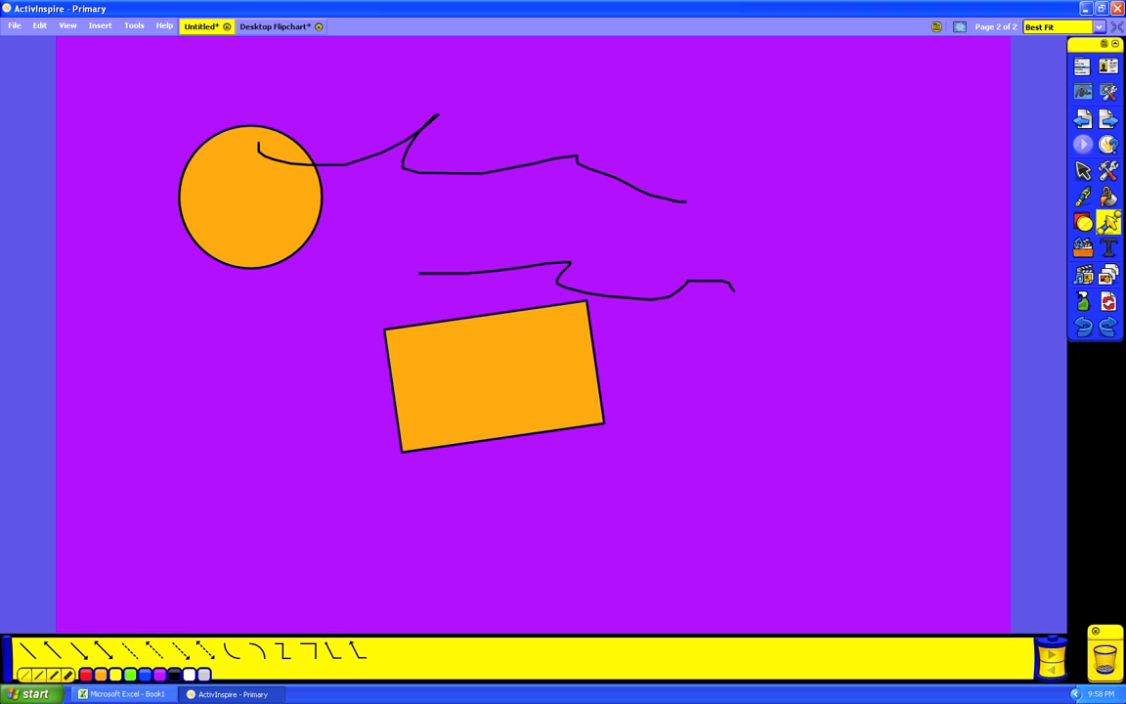
click(104, 651)
drag(291, 258, 389, 334)
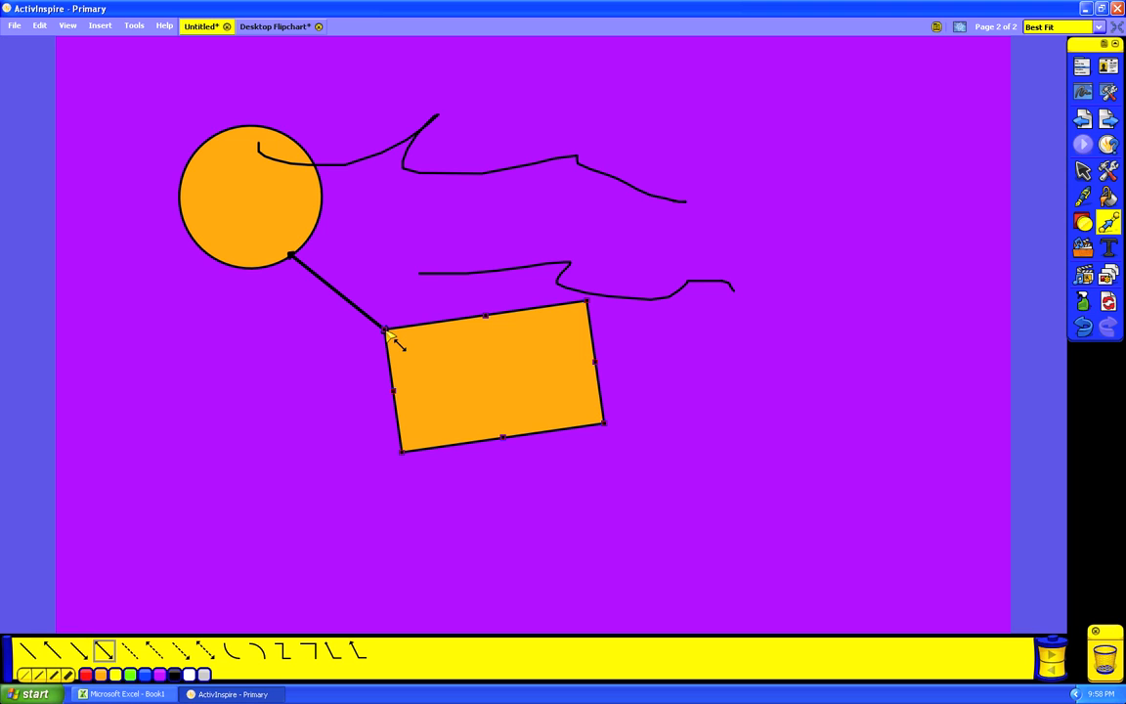
drag(389, 333, 389, 334)
click(1086, 172)
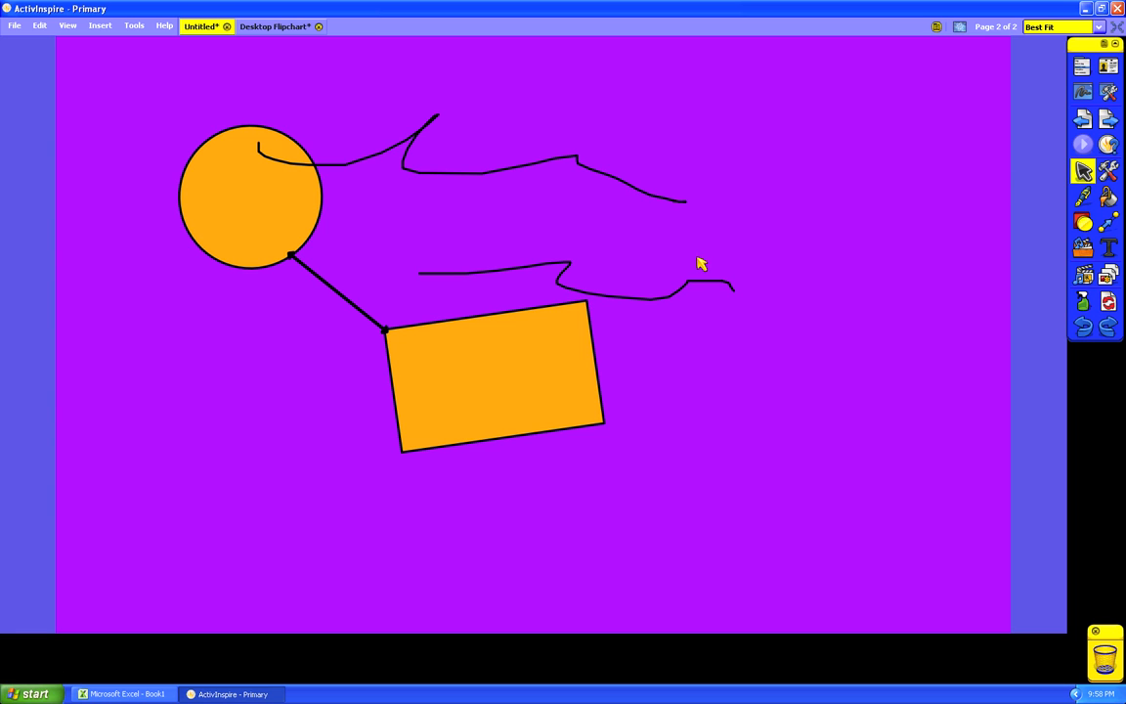
drag(502, 383, 472, 388)
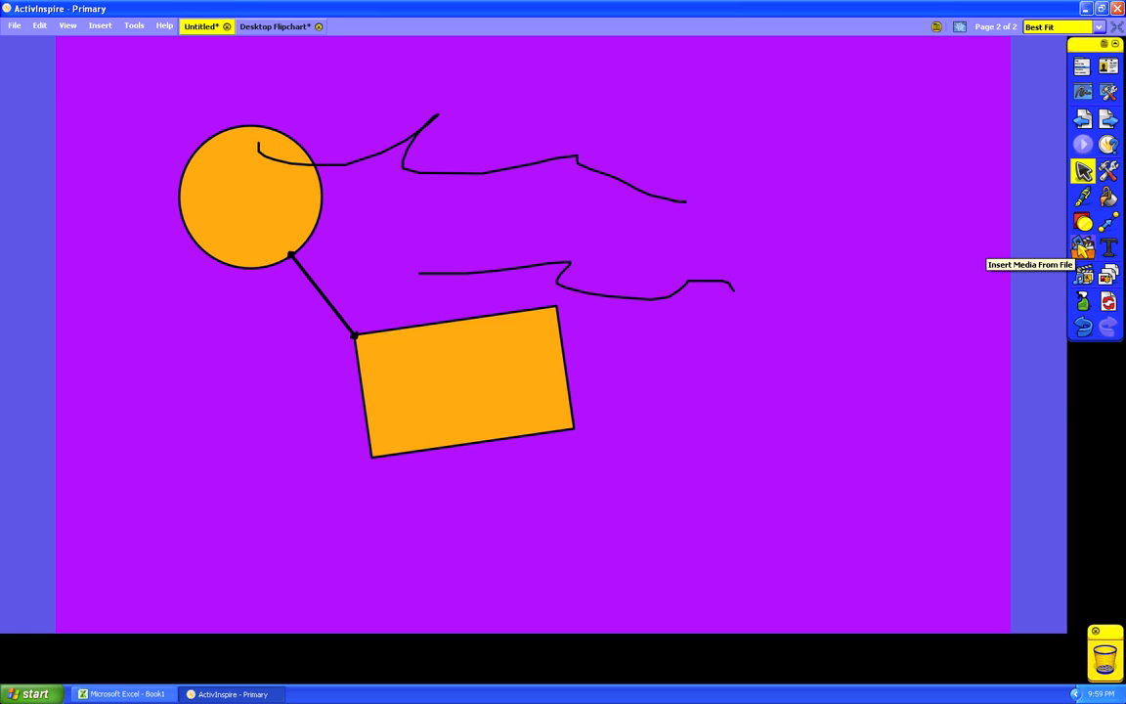
- Show the file chooser for inserting media from a file and close it without choosing anything
click(1083, 249)
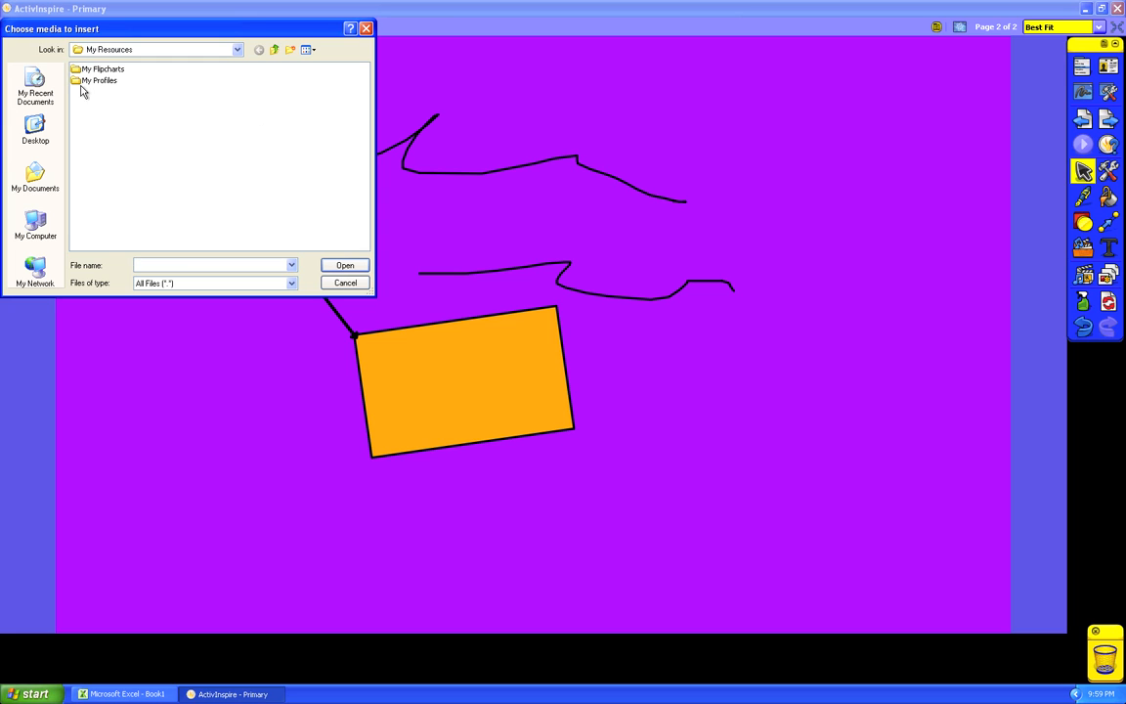
click(346, 283)
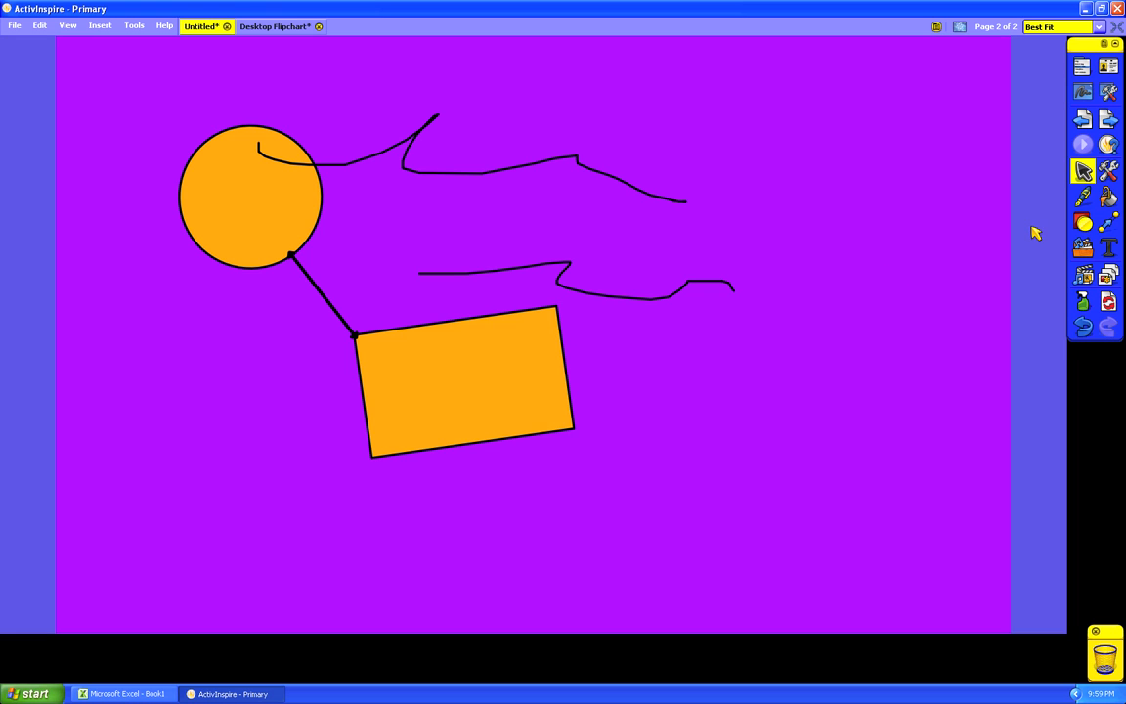
- Add the text "This is my flip chart" above the right part of the upper pen line
click(1109, 248)
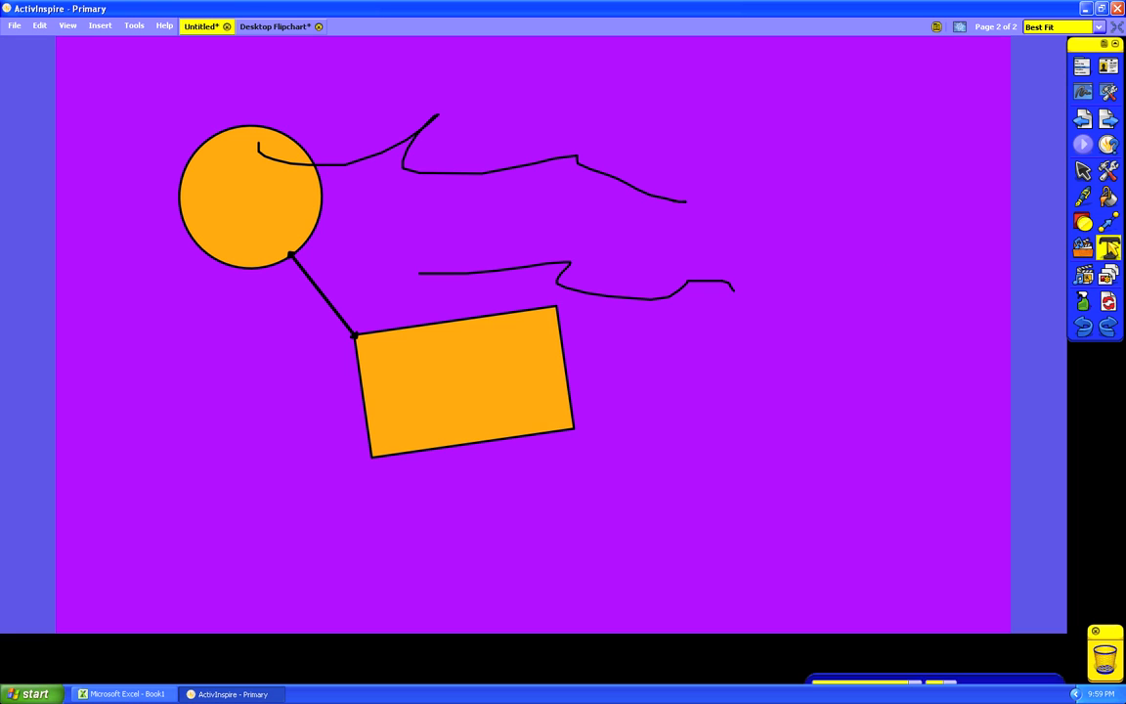
click(569, 110)
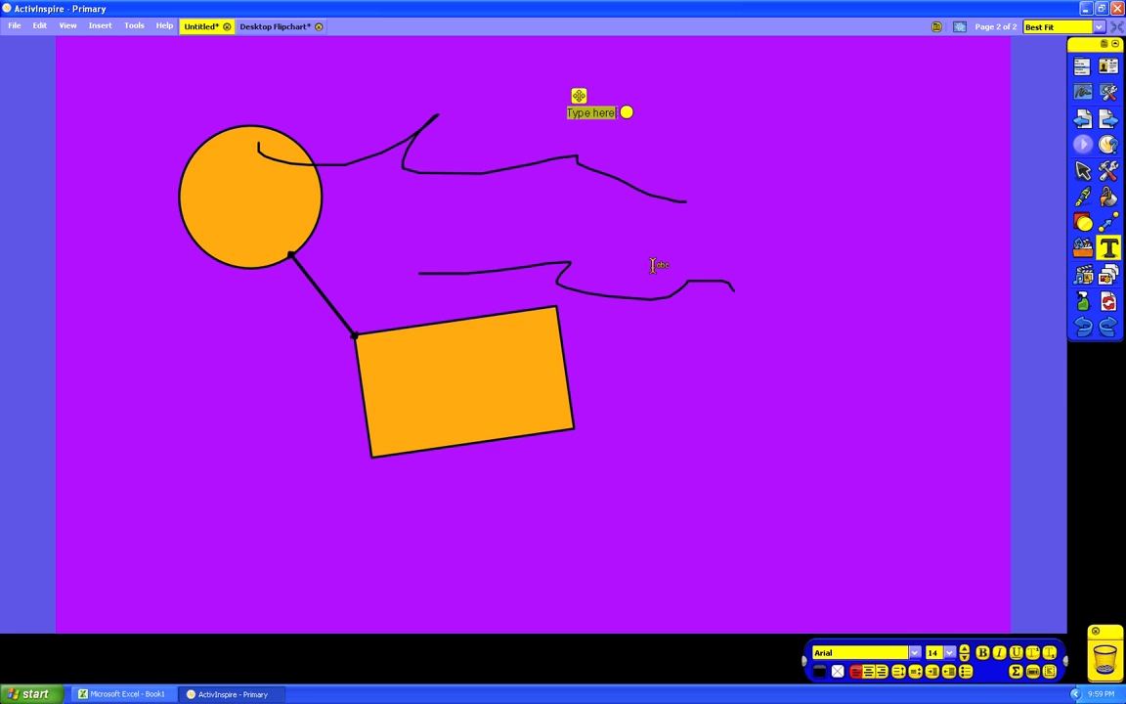
text(This is)
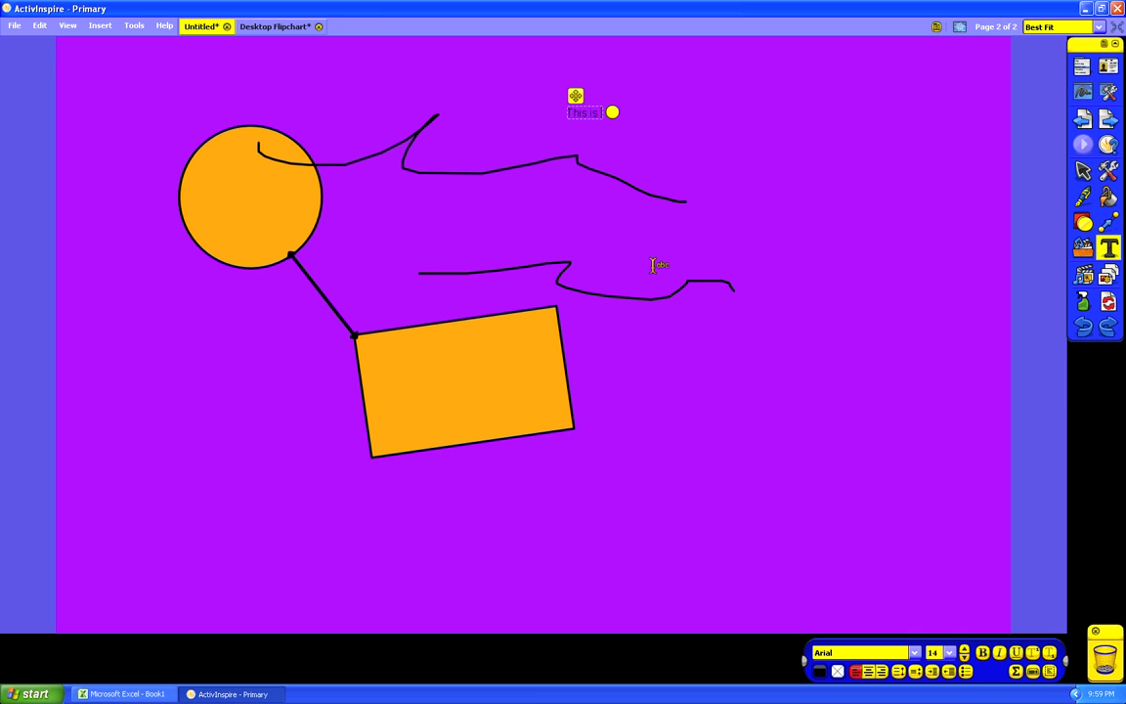
text( my flip chart)
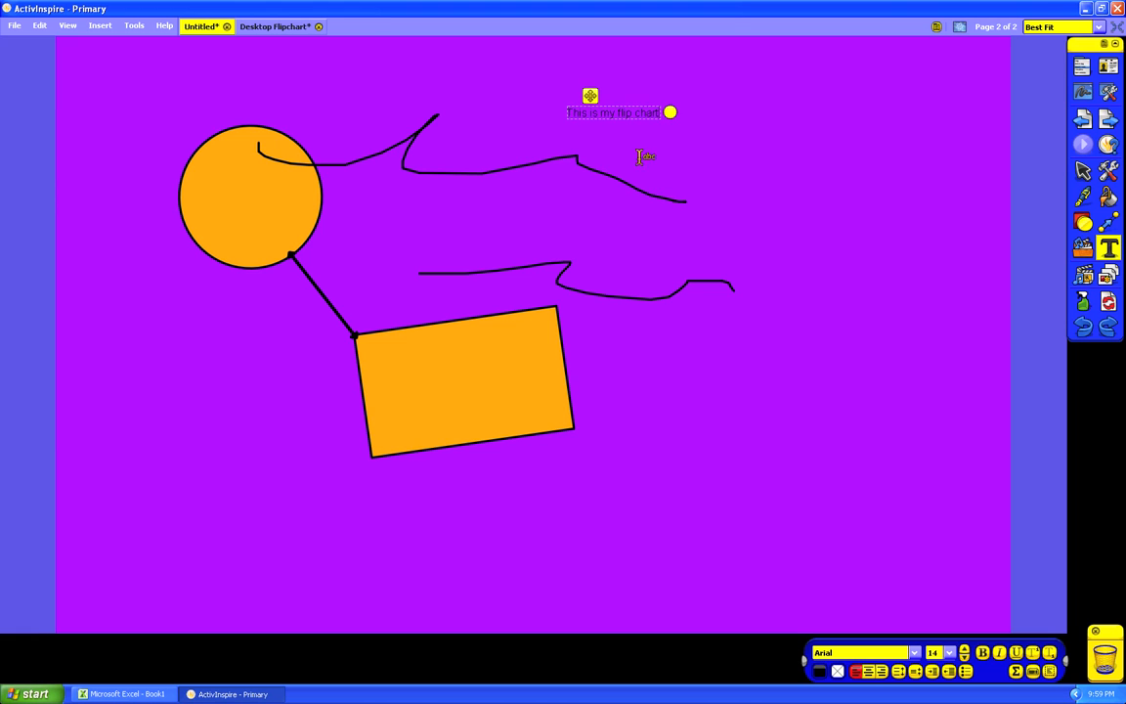
- Set the font size of "s is my flip chart" within the text to 50
drag(659, 114, 587, 113)
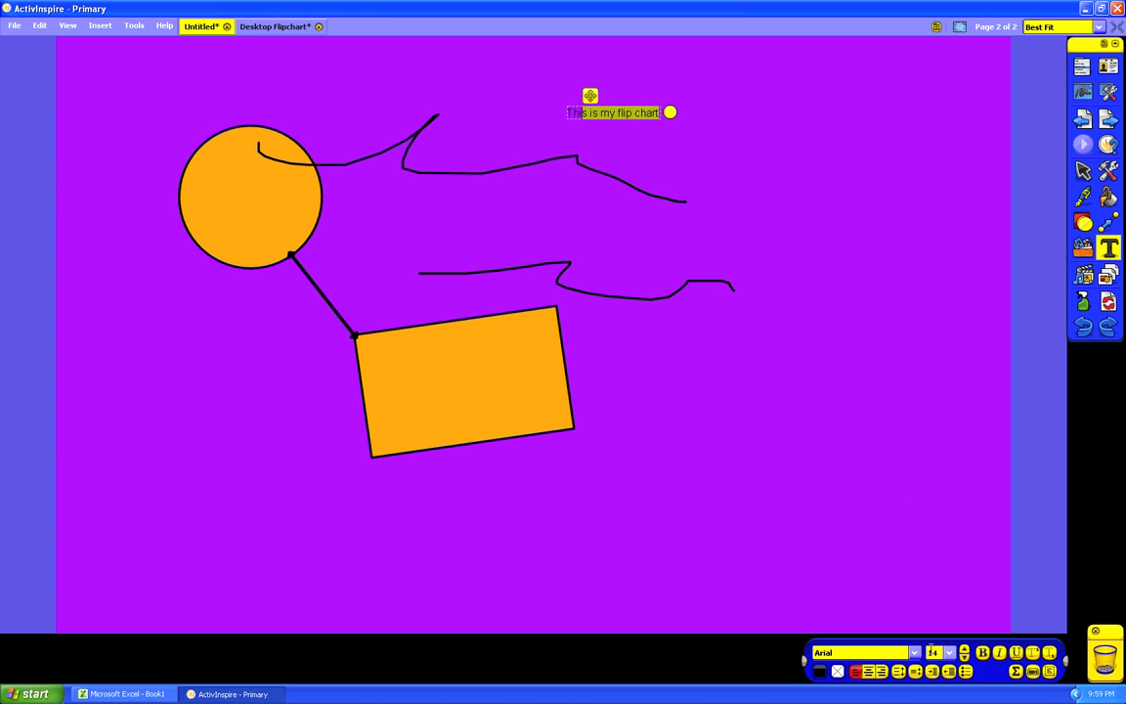
drag(935, 652, 894, 653)
text(50)
key(Return)
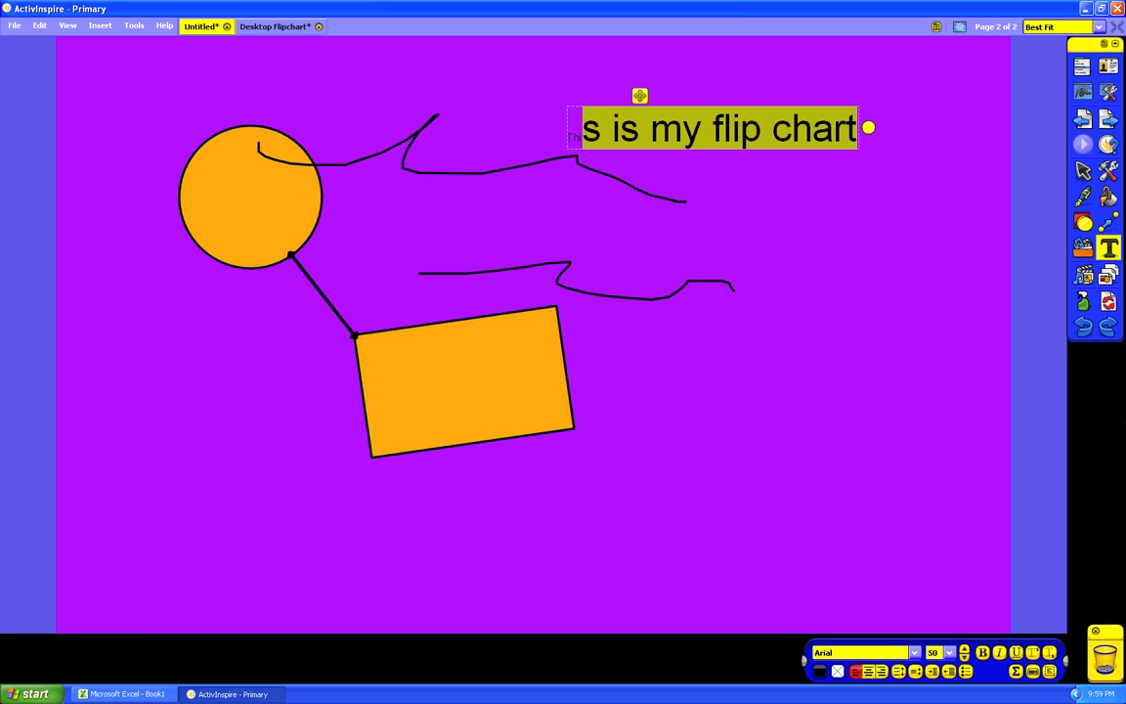
- Delete the leading word "This" and its space so the text starts with "is my flip chart"
click(590, 135)
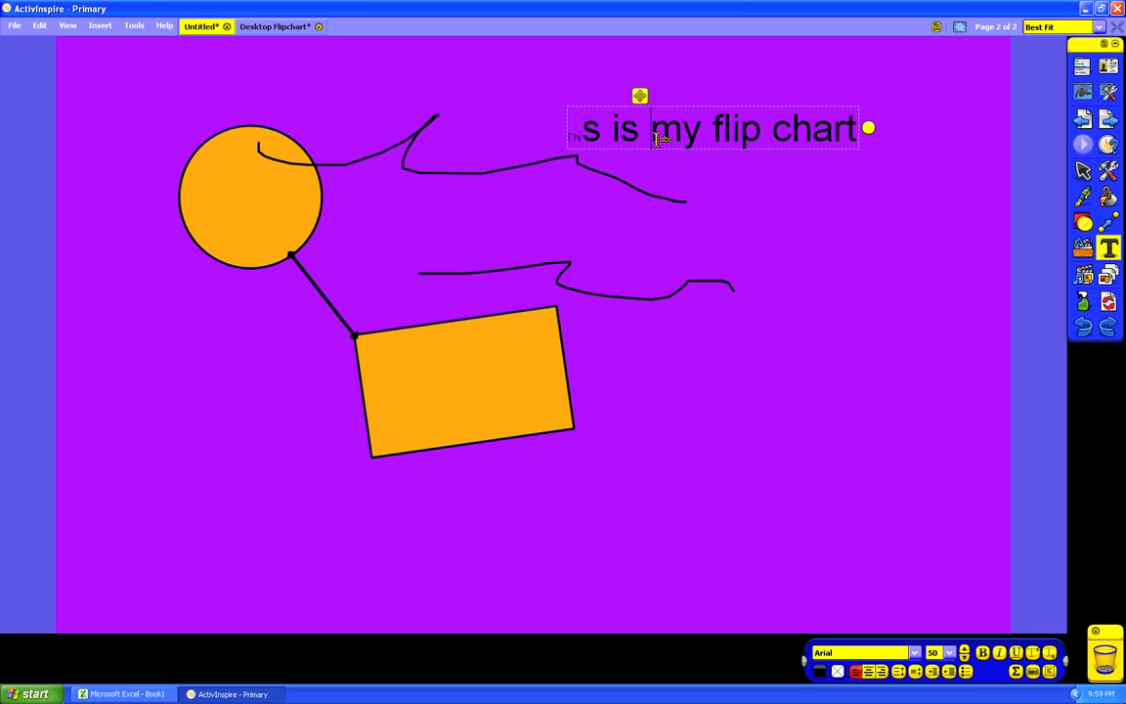
click(589, 137)
click(587, 128)
key(BackSpace)
key(BackSpace)
key(BackSpace)
key(BackSpace)
key(BackSpace)
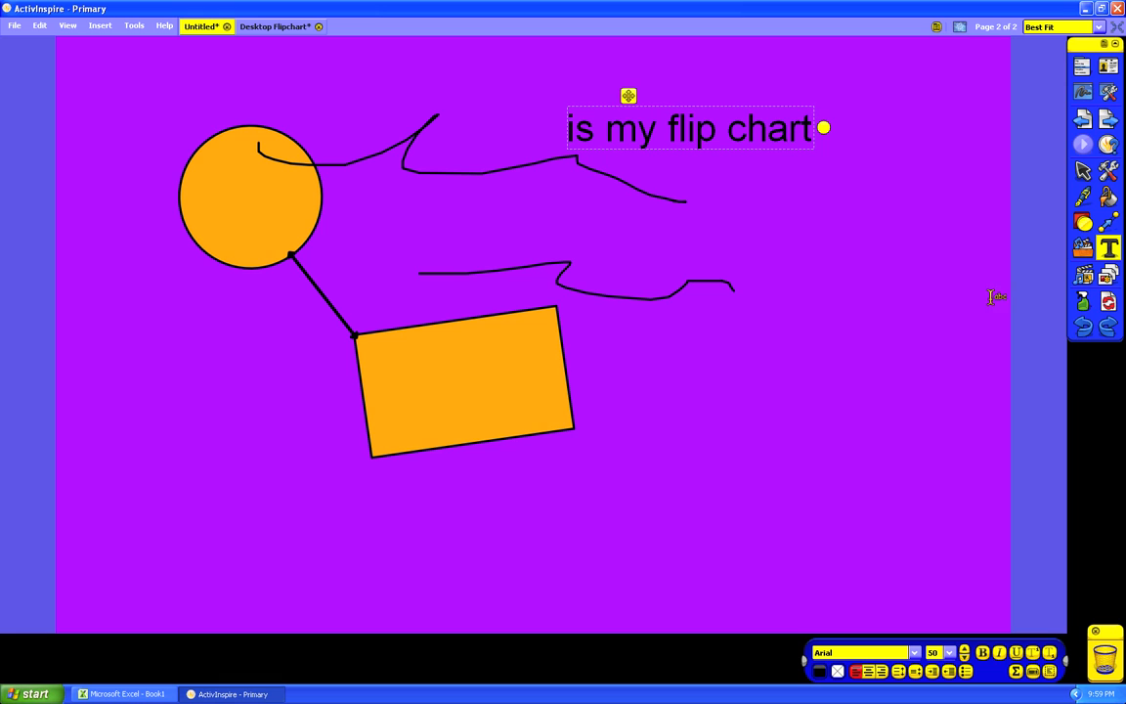
- Browse the shared resources to the 16th century collection within the History subject
click(1086, 276)
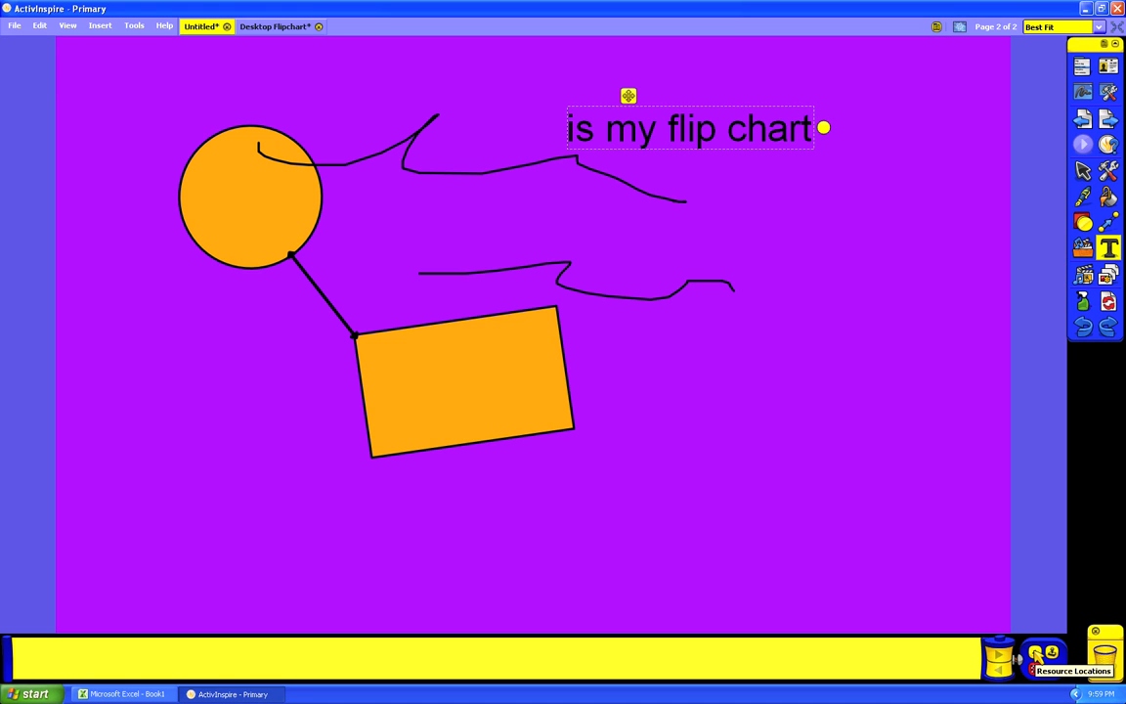
click(1039, 658)
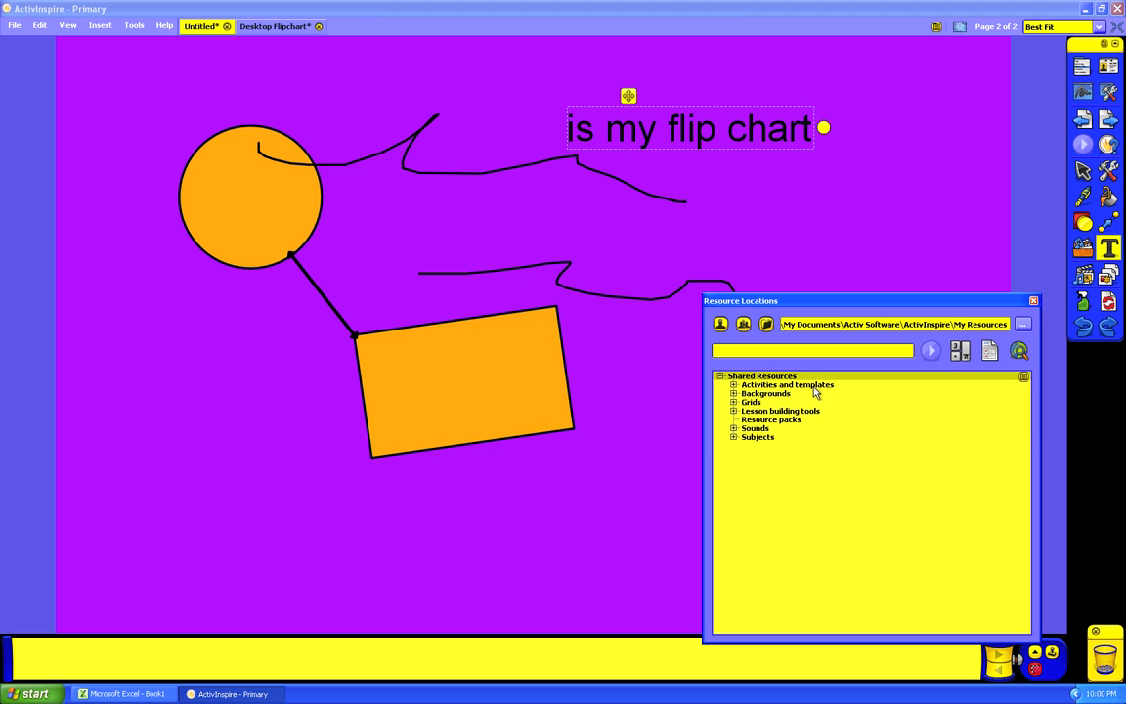
click(733, 437)
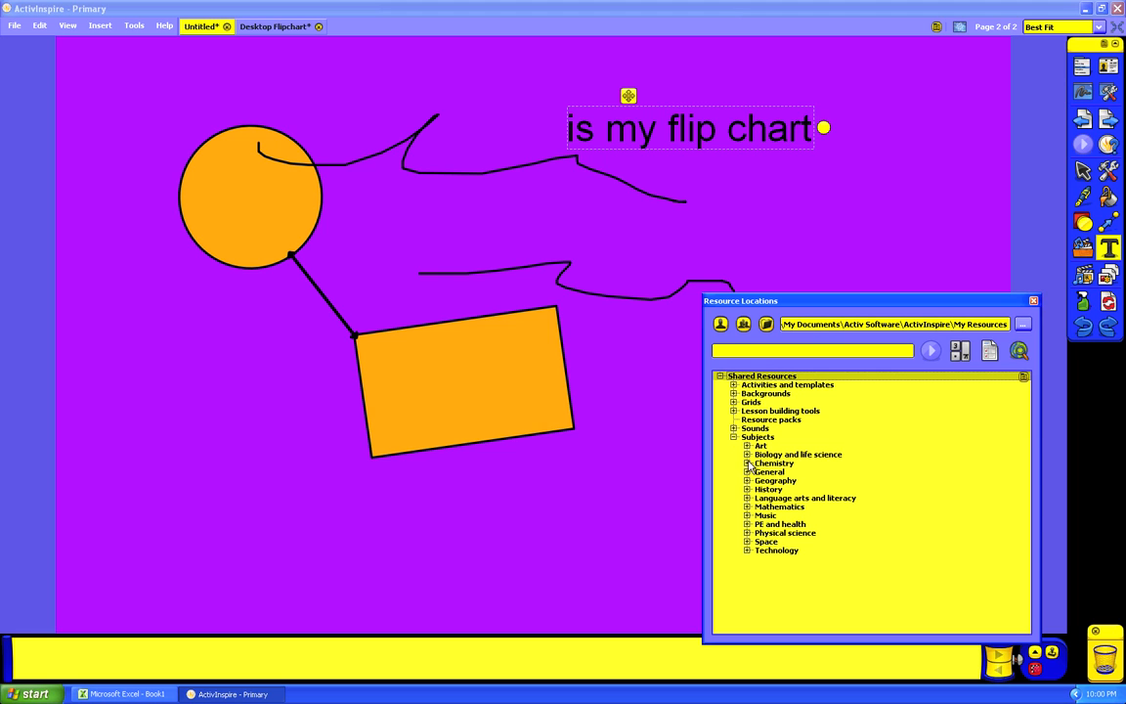
click(747, 488)
click(787, 507)
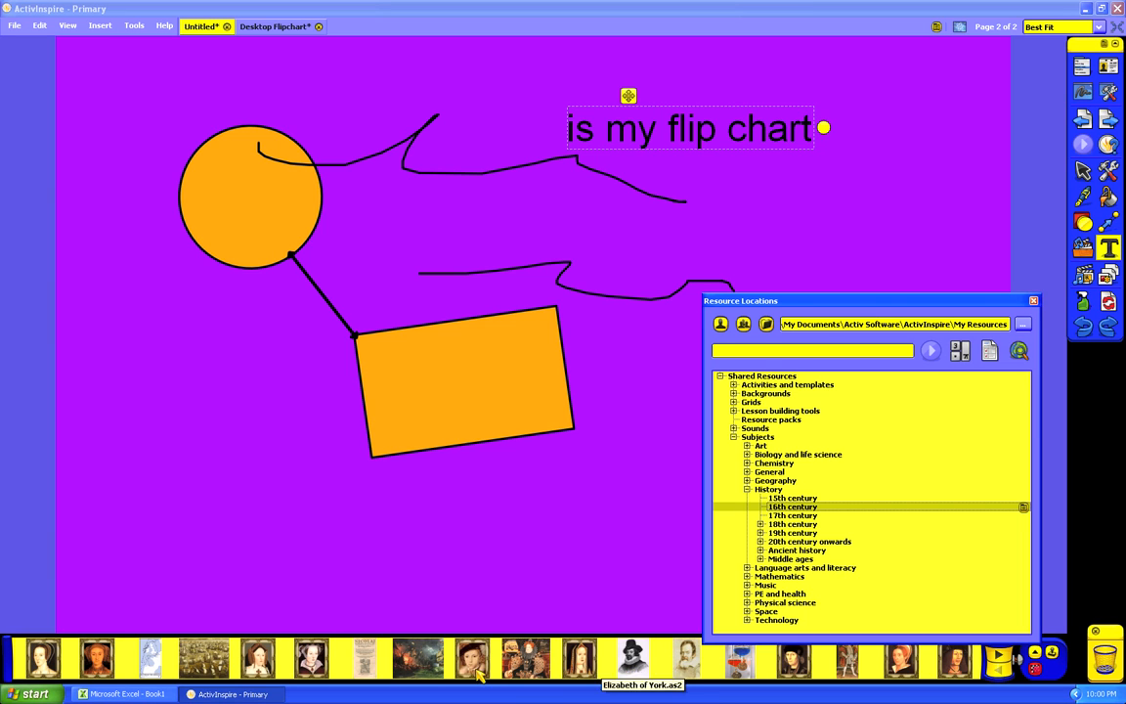
- Place the engraved portrait of the man in a tall hat and ruff over the orange circle
click(627, 667)
drag(627, 666, 246, 312)
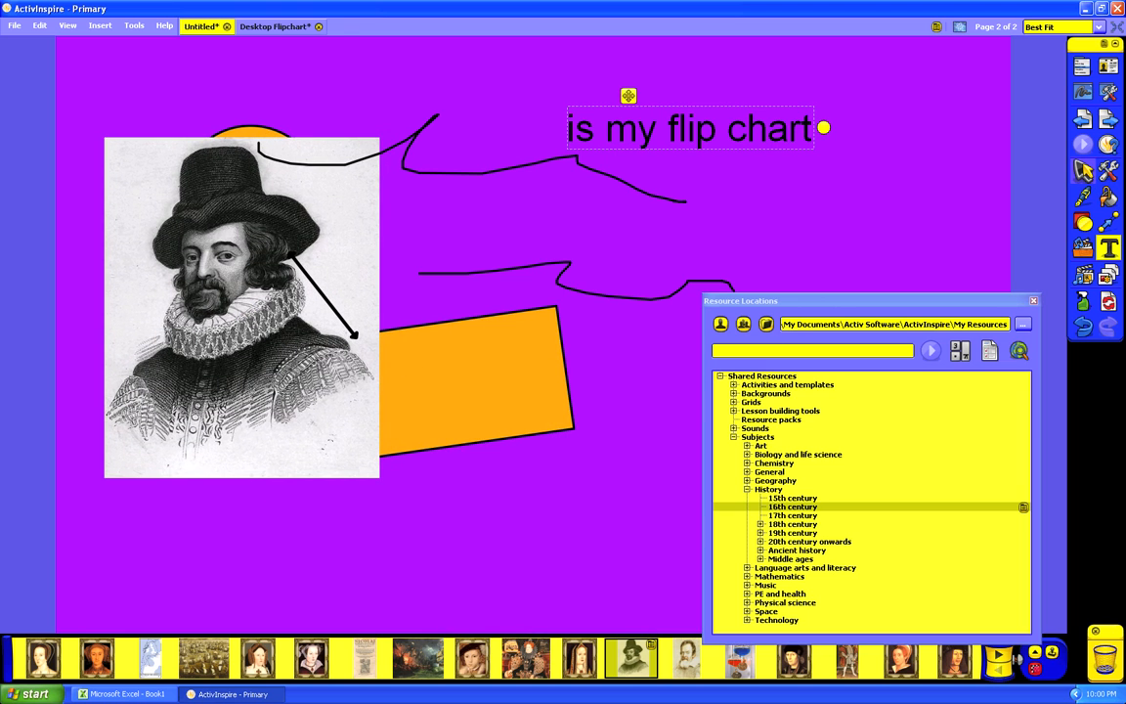
- Select the placed portrait, enlarge it proportionally from its lower corner and rotate it slightly clockwise
click(1083, 171)
click(280, 283)
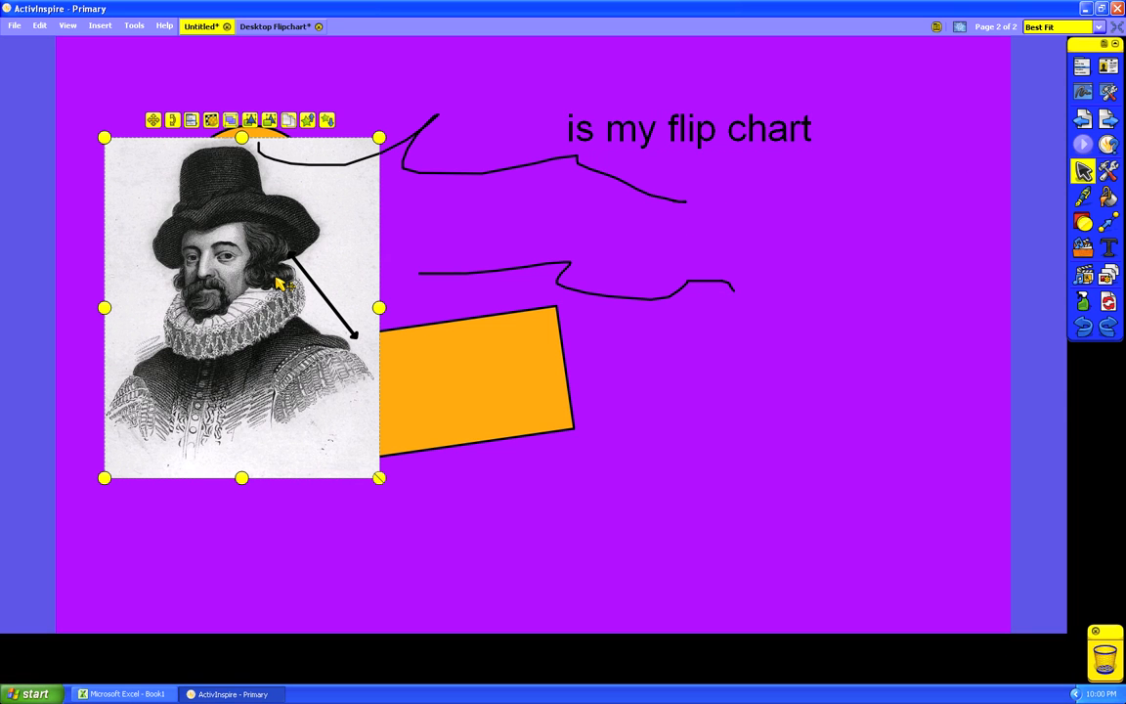
drag(376, 476, 429, 538)
drag(197, 120, 191, 45)
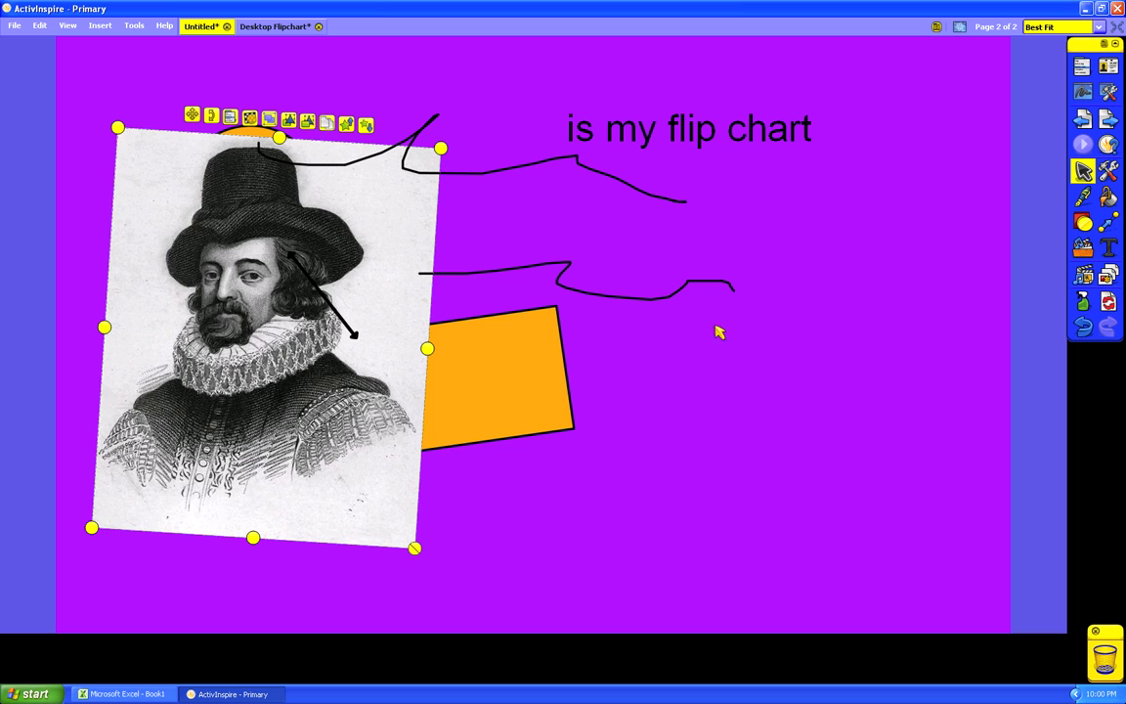
- Show the page thumbnails and switch between pages 1 and 2, finishing on page 2
click(1113, 280)
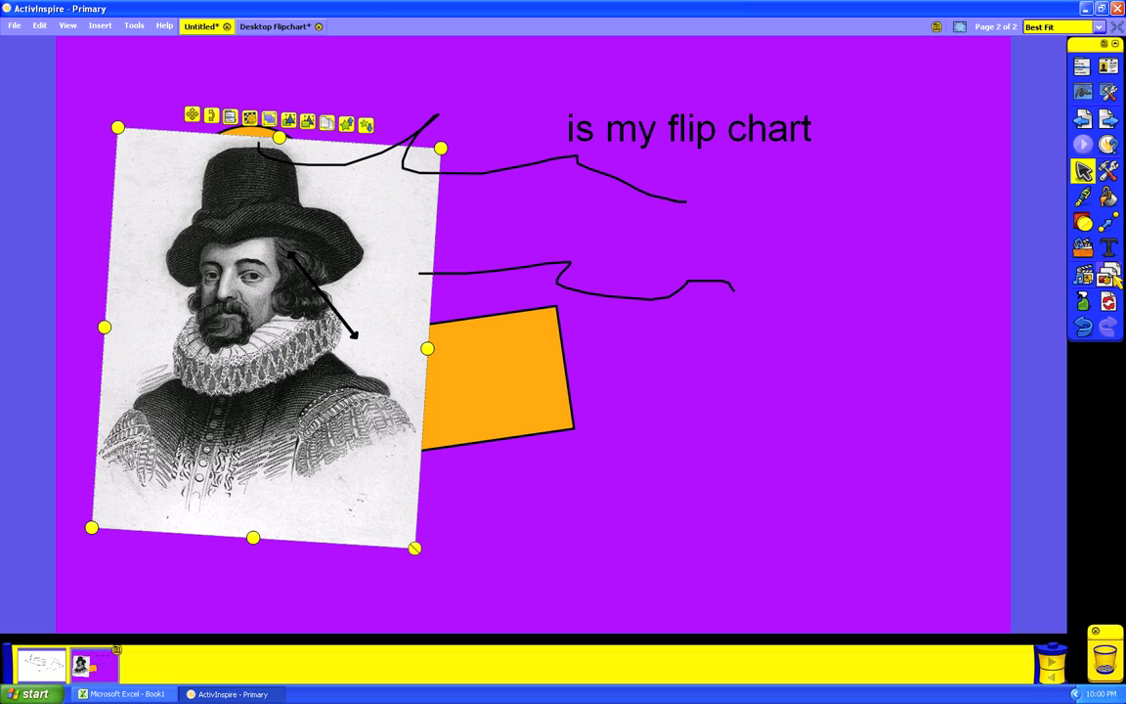
click(42, 654)
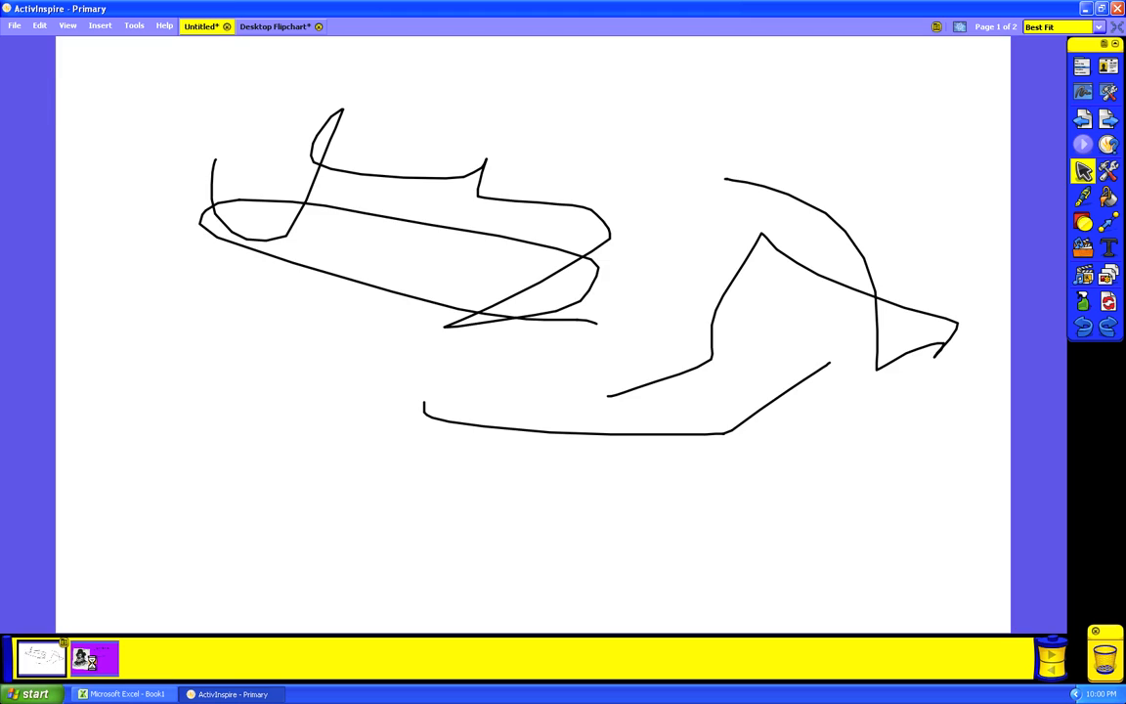
click(87, 658)
click(42, 664)
click(82, 668)
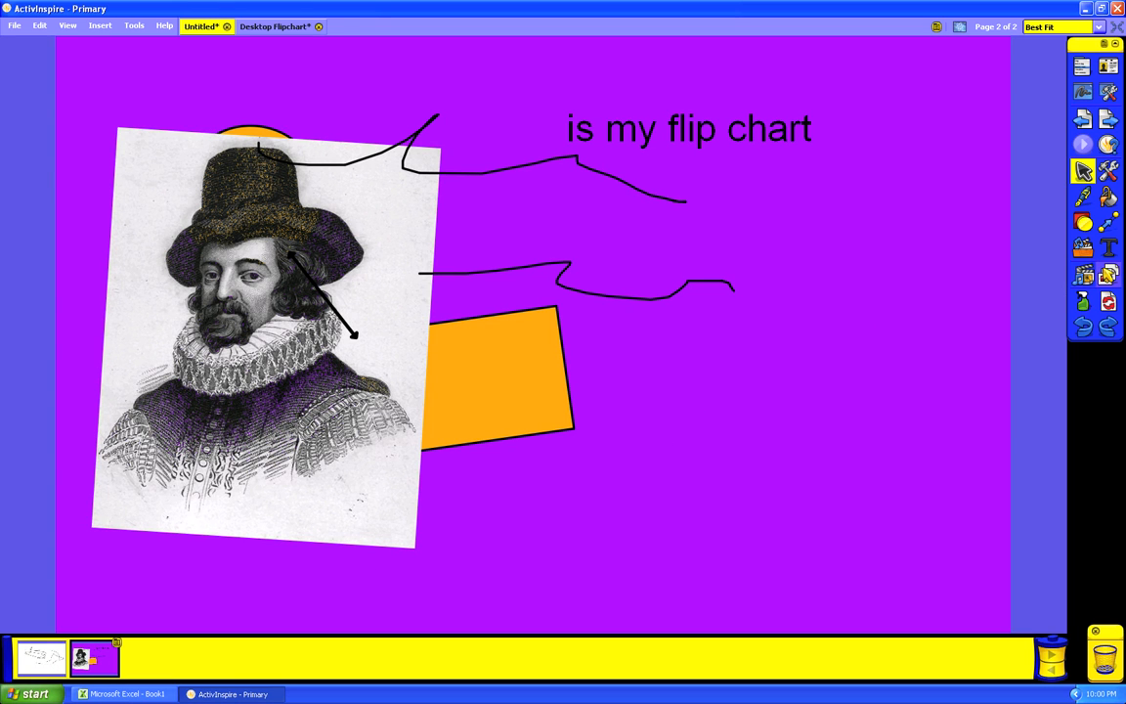
- Show the clearing options for annotations, objects, grid, background and the page
click(1083, 302)
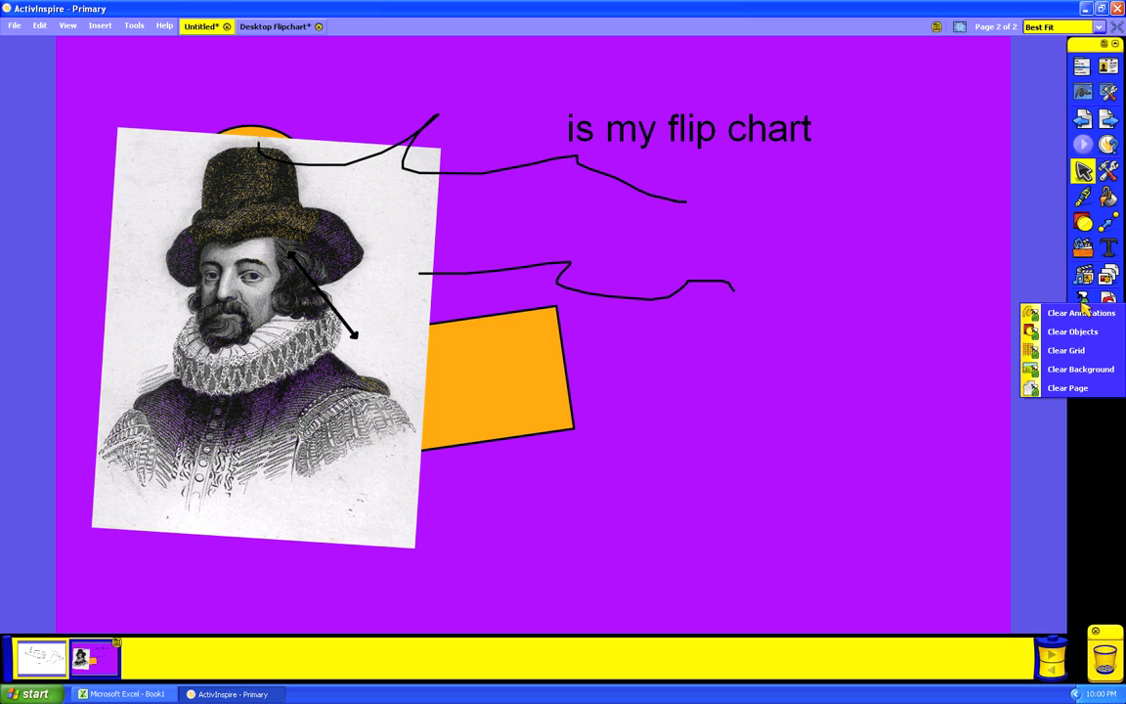